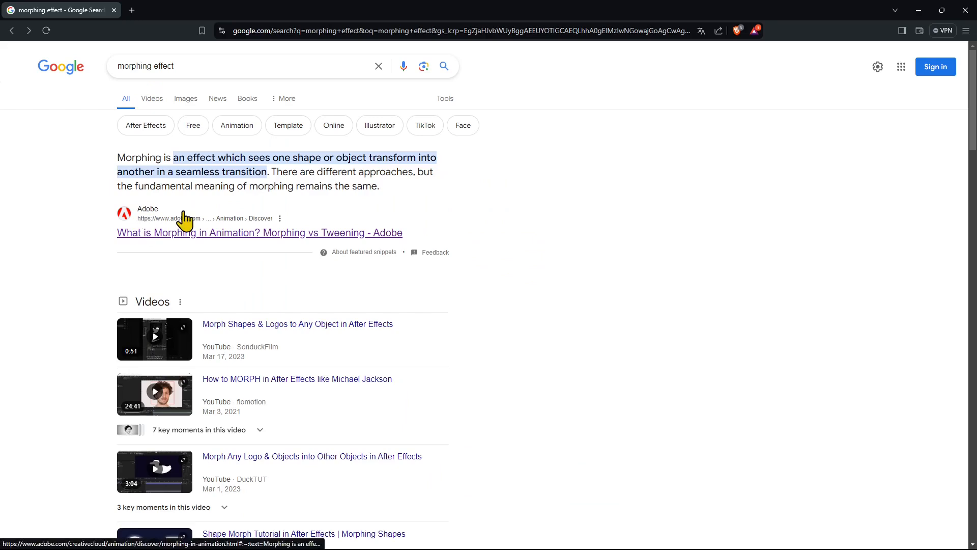
Open Adobe's "What is Morphing in Animation?" article, dismiss the regional site notice, and examine the definition and the morphing vs tweening section
left_click(173, 235)
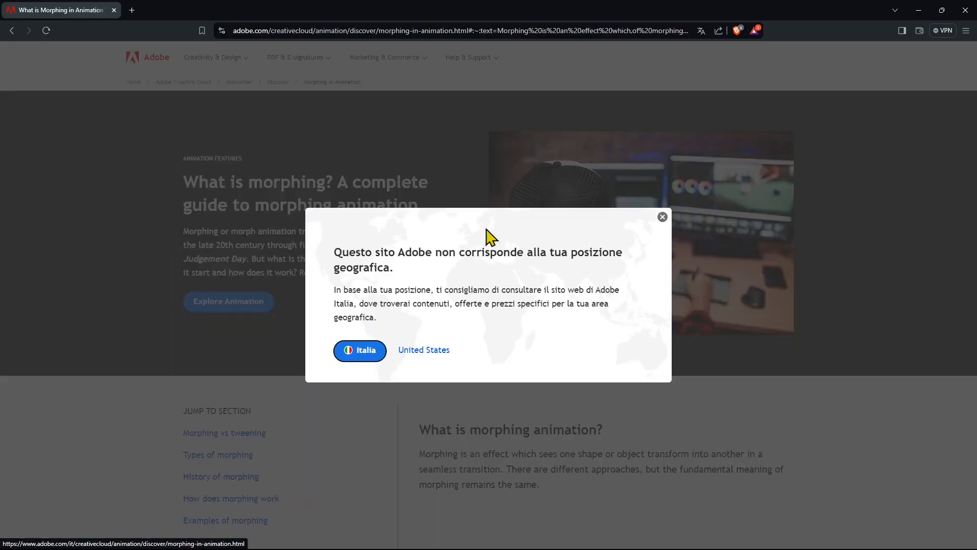
left_click(662, 218)
scroll(436, 322, "down", 7)
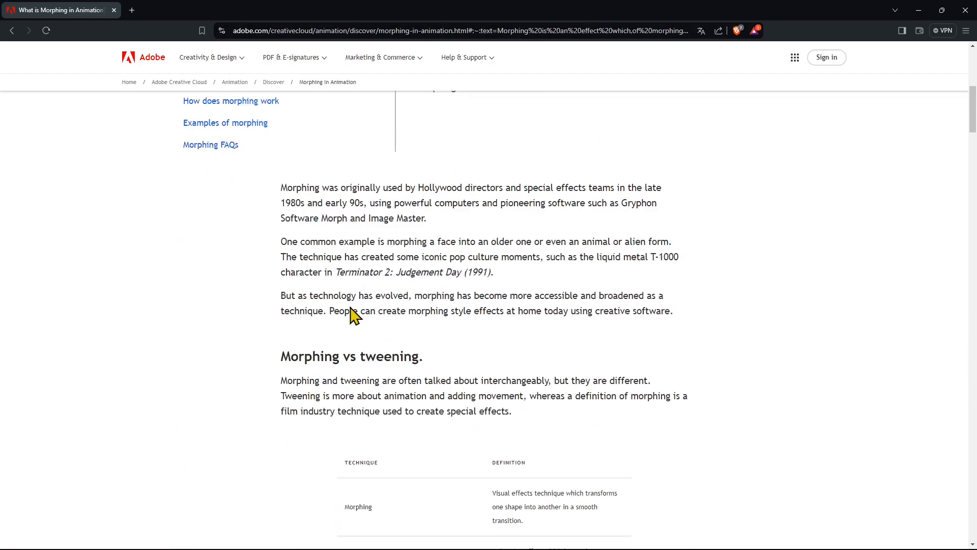
scroll(264, 250, "up", 8)
scroll(261, 240, "down", 10)
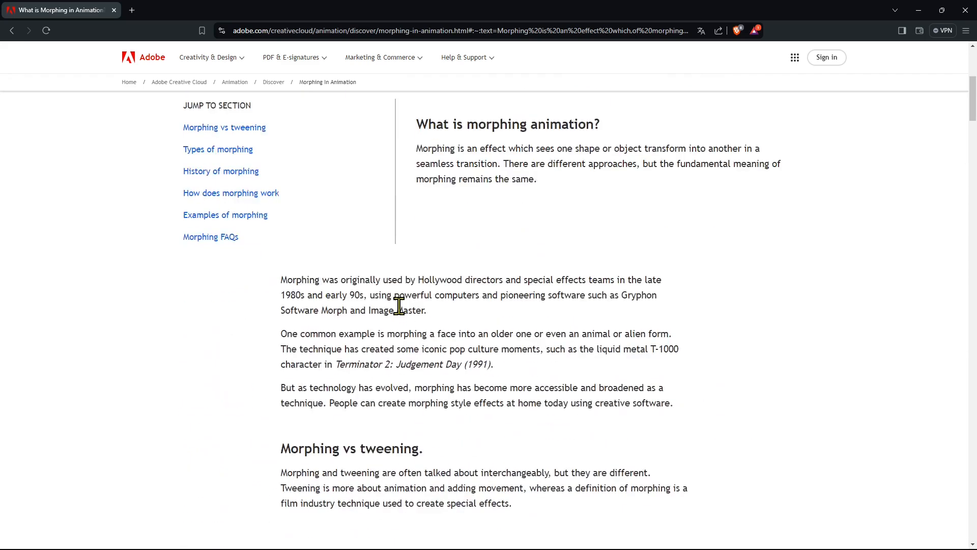
scroll(419, 244, "up", 2)
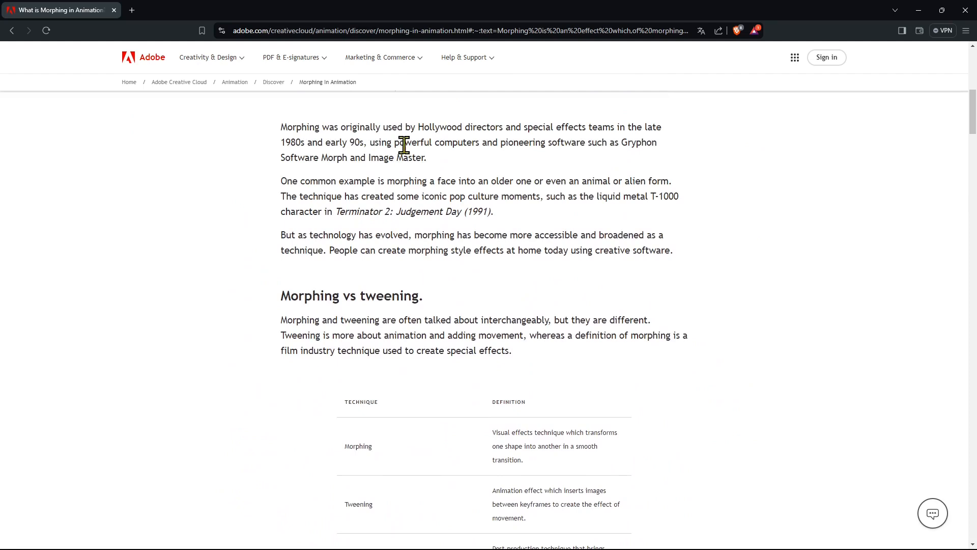
scroll(405, 303, "down", 3)
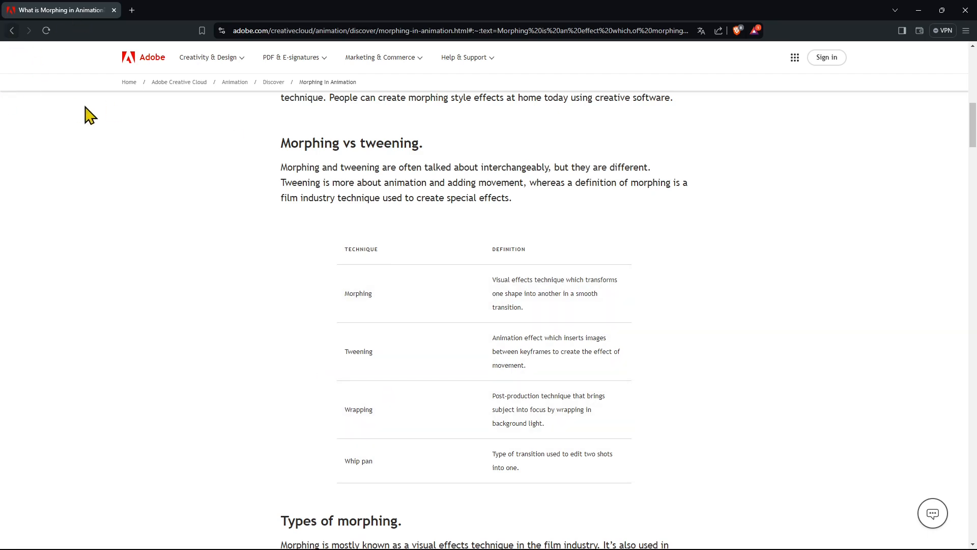
Return to the "morphing effect" search results and look through the image results for examples of morphs
left_click(13, 31)
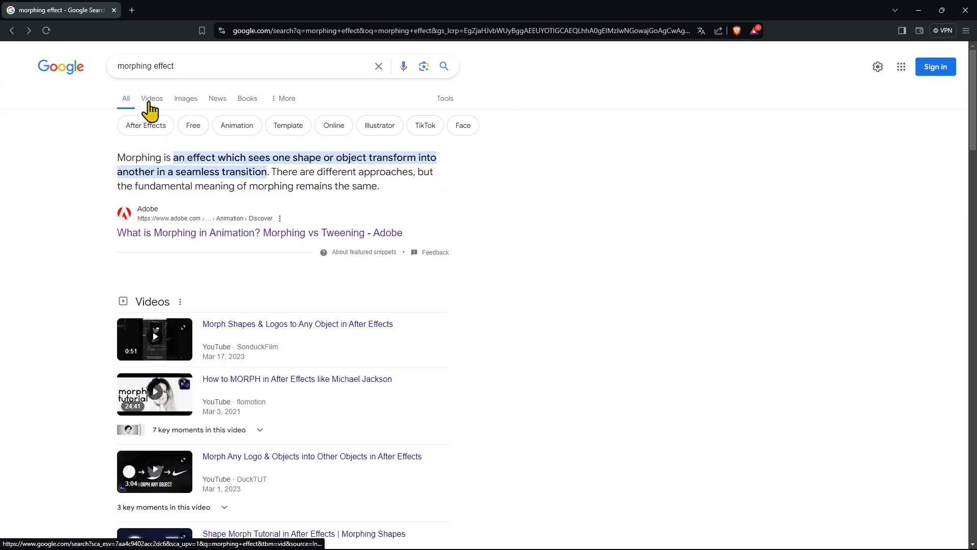
left_click(187, 100)
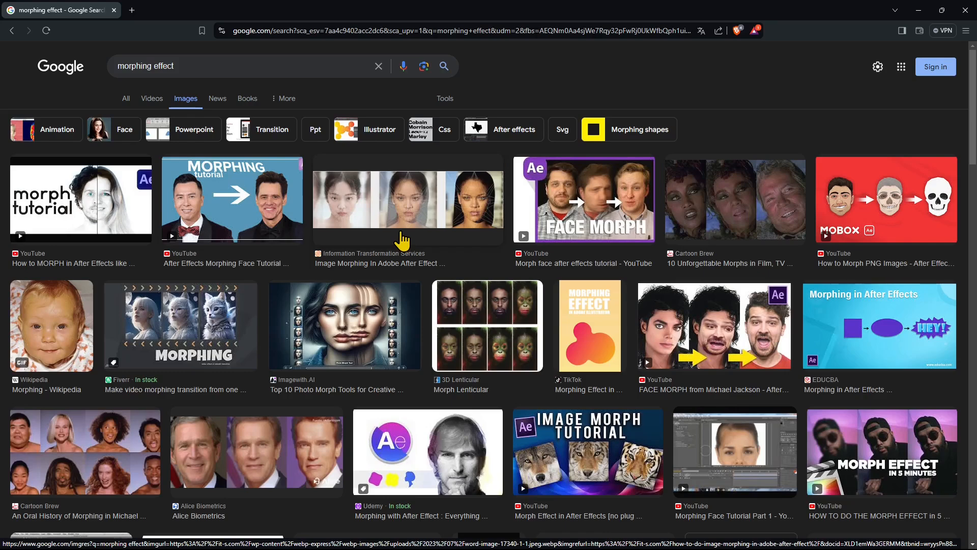
scroll(401, 239, "down", 1)
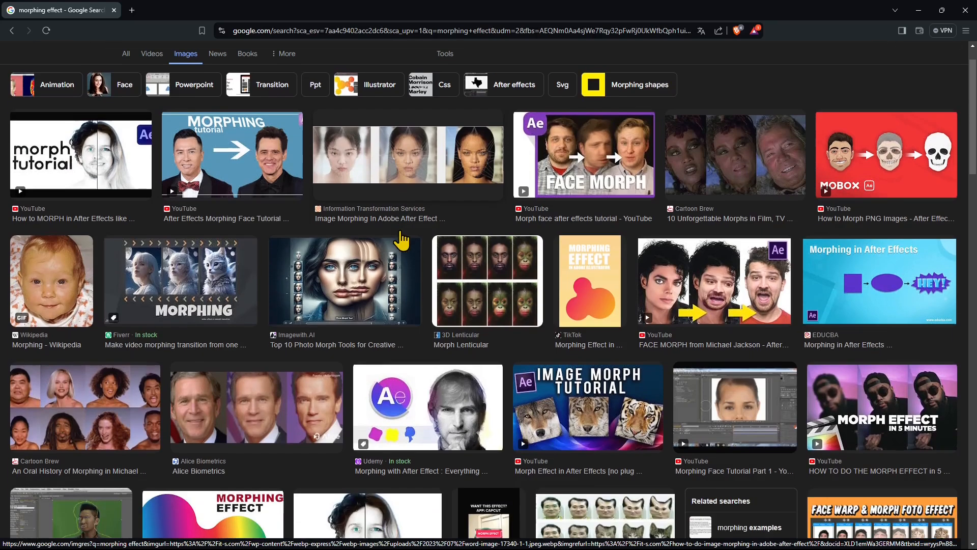
scroll(401, 240, "down", 2)
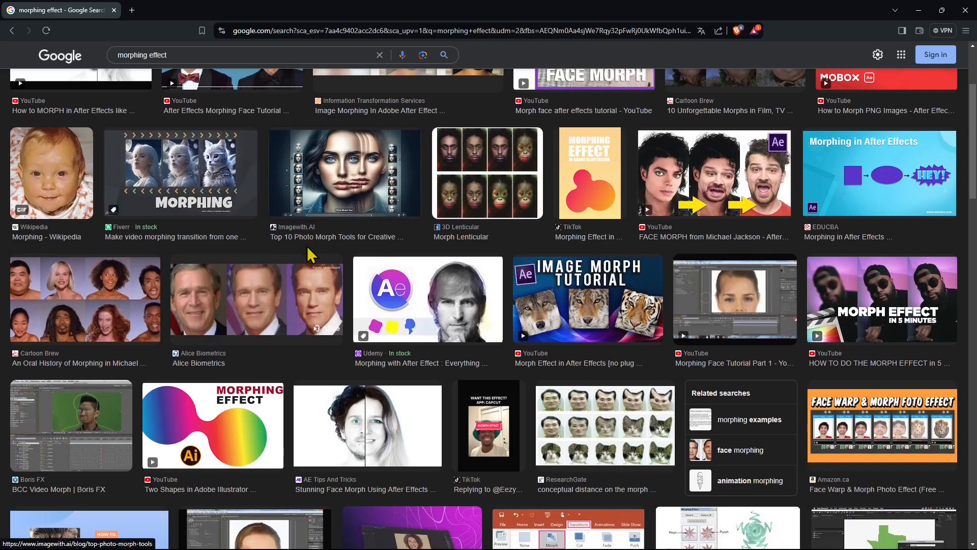
scroll(414, 201, "down", 2)
scroll(414, 201, "down", 9)
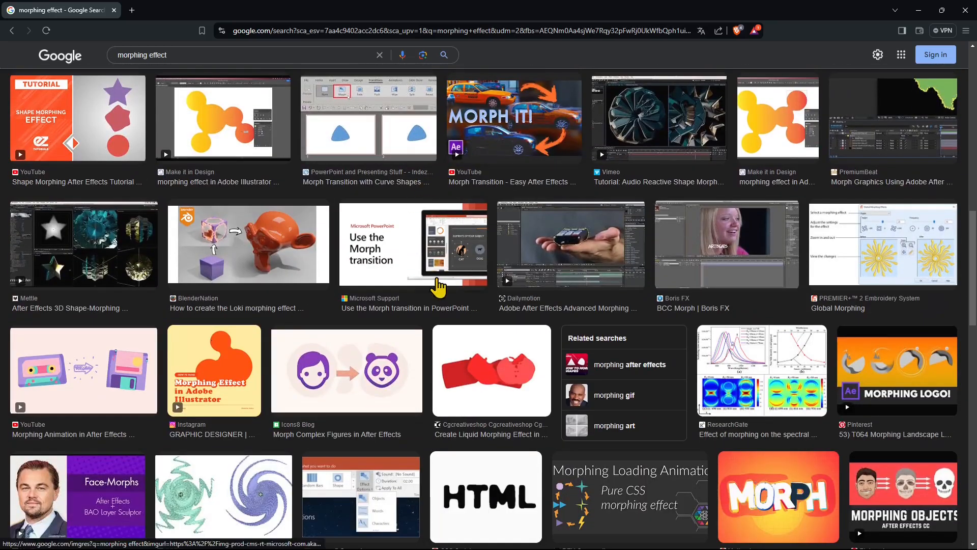
scroll(436, 285, "down", 4)
scroll(435, 288, "up", 15)
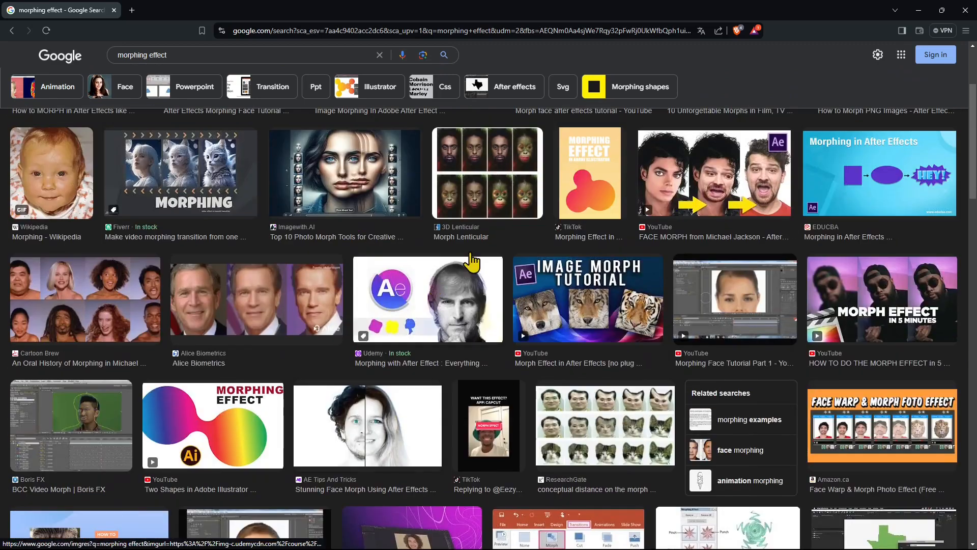
scroll(434, 244, "up", 2)
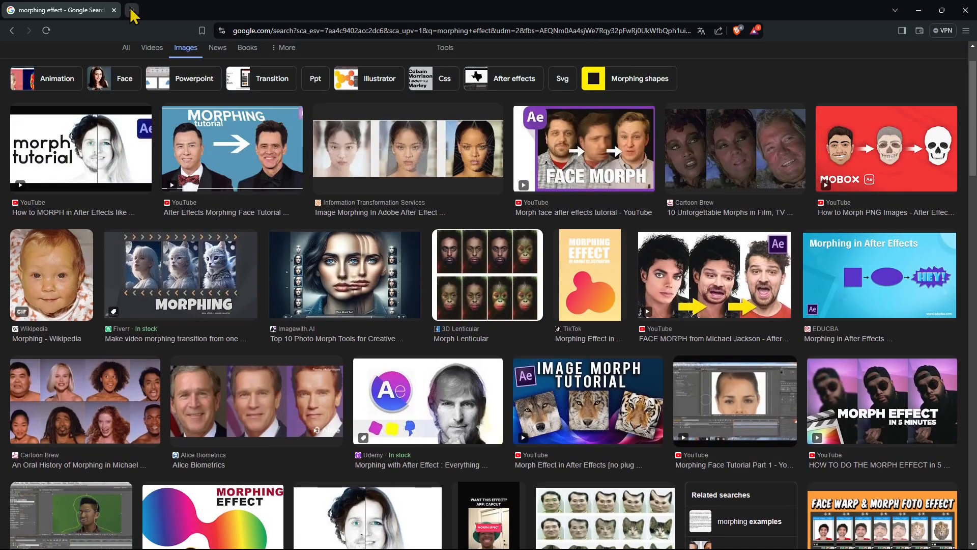
In a duplicate of the current tab, search the web for "pexels" and open the site's Free Photos page
right_click(92, 12)
left_click(122, 89)
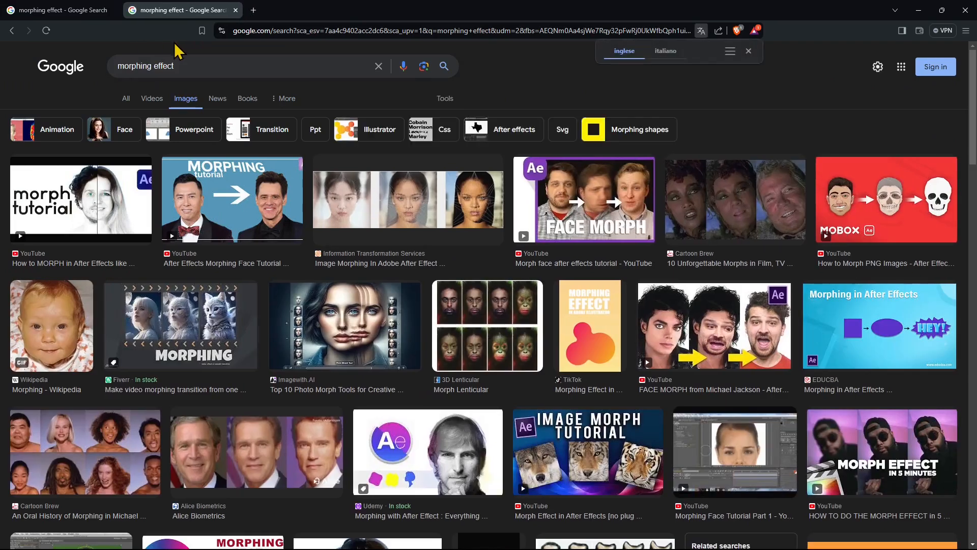
left_click_drag(179, 62, 40, 97)
type("pexels")
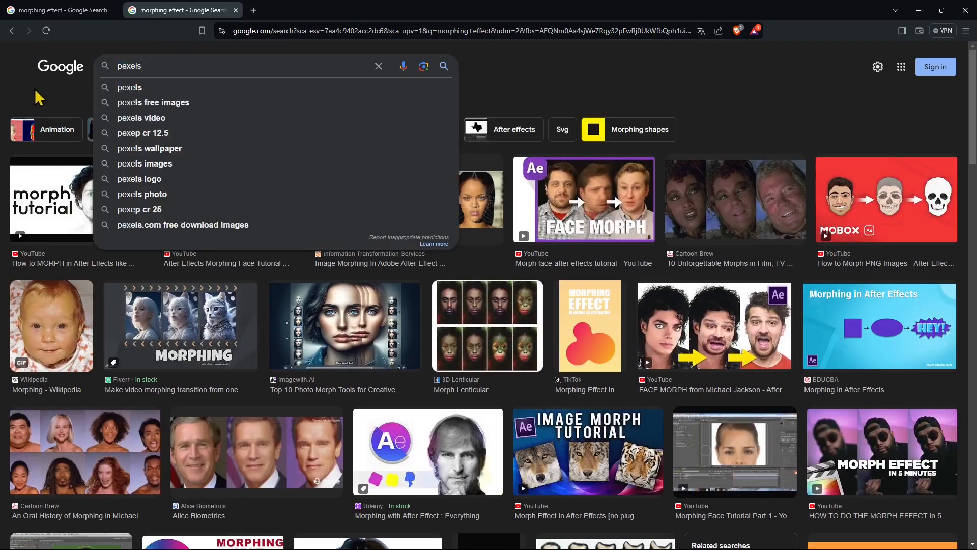
key("Return")
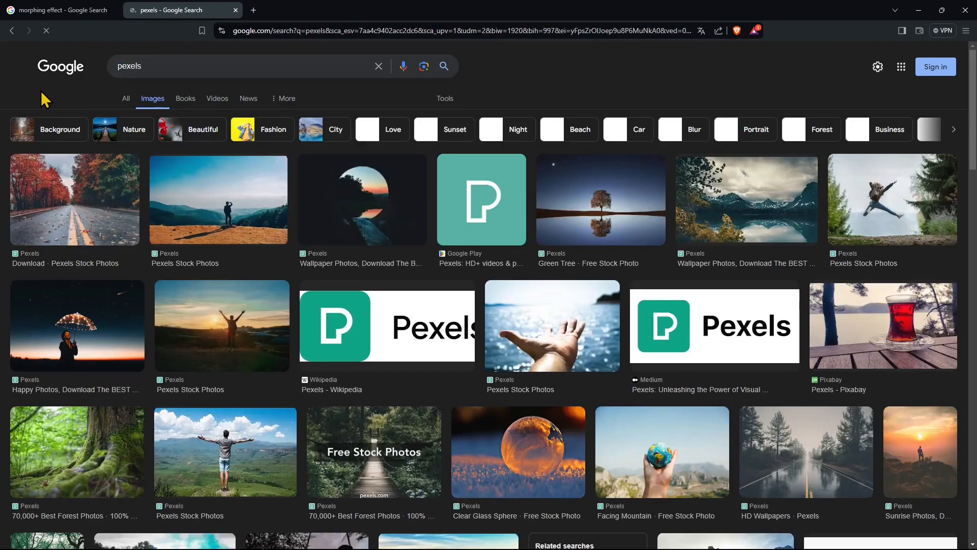
left_click(126, 99)
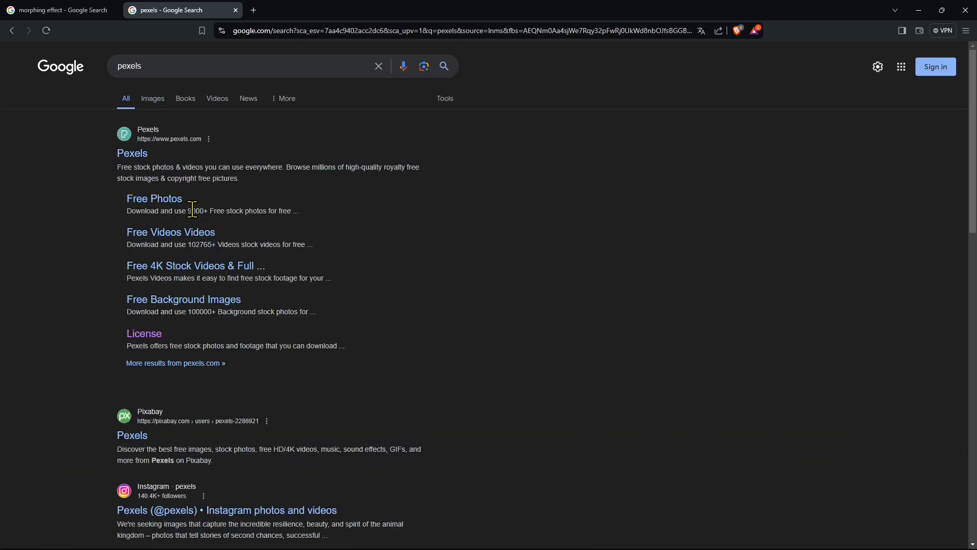
left_click(156, 200)
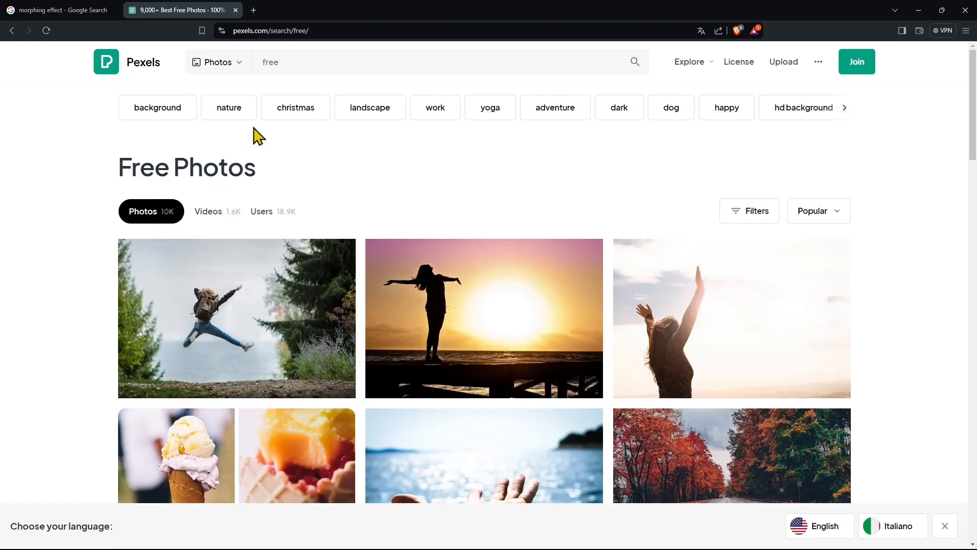
Search the Pexels photo library for "woman face"
left_click(306, 63)
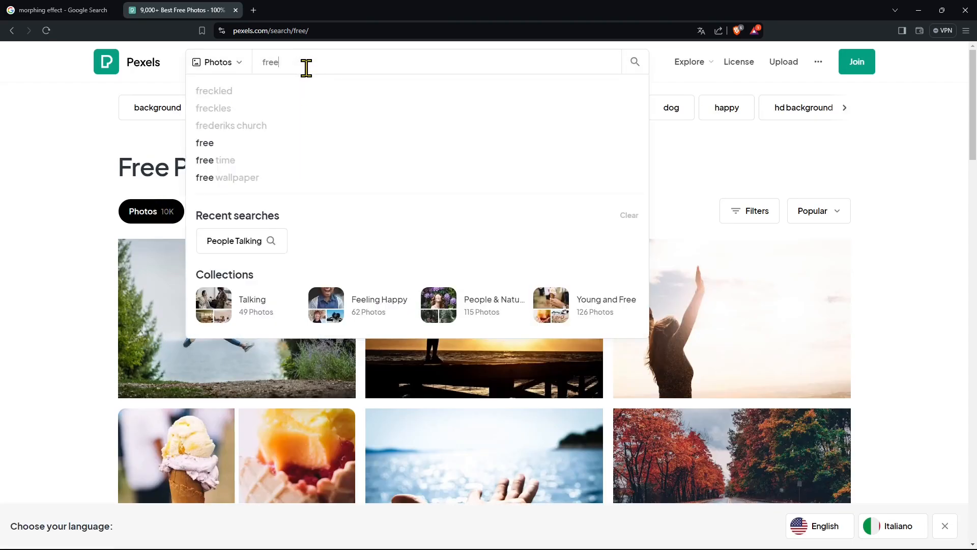
key("ctrl+a")
type("woam")
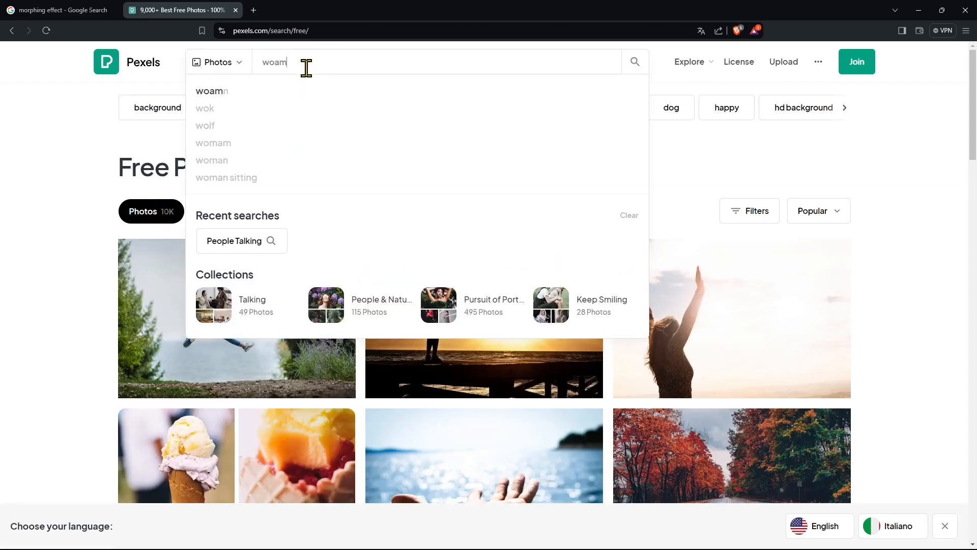
key("BackSpace")
key("BackSpace")
type("man fa")
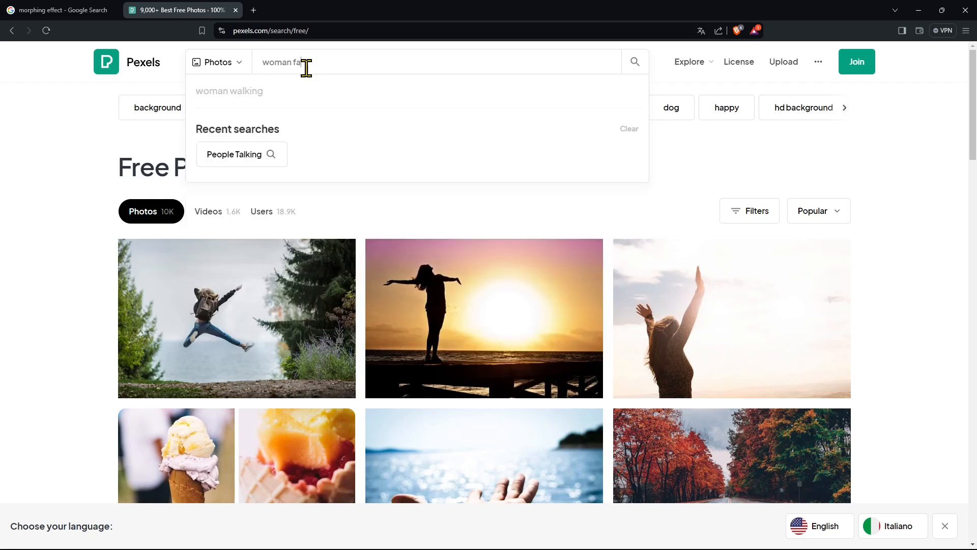
type("ce")
key("Return")
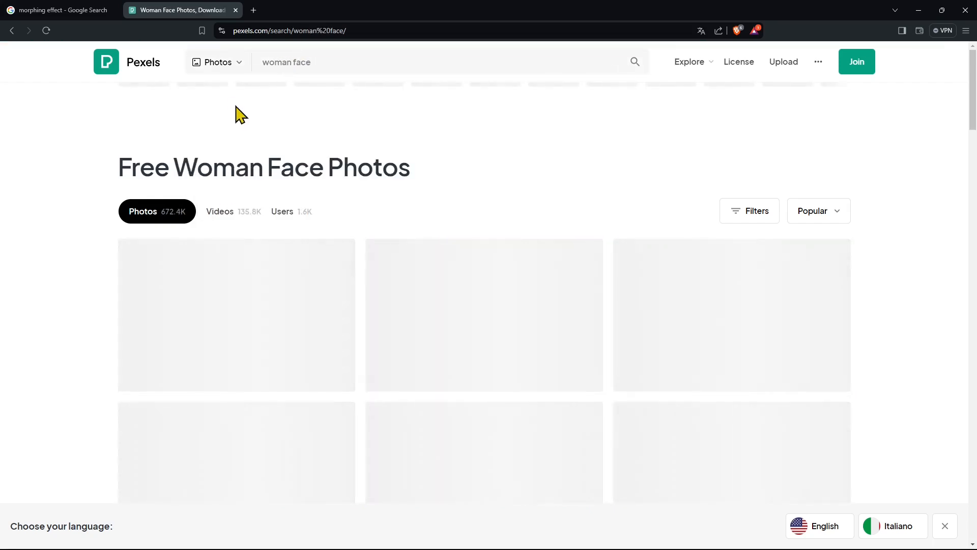
Find and open the portrait of the long-haired woman with glasses on a city street among the photo results
scroll(402, 197, "down", 4)
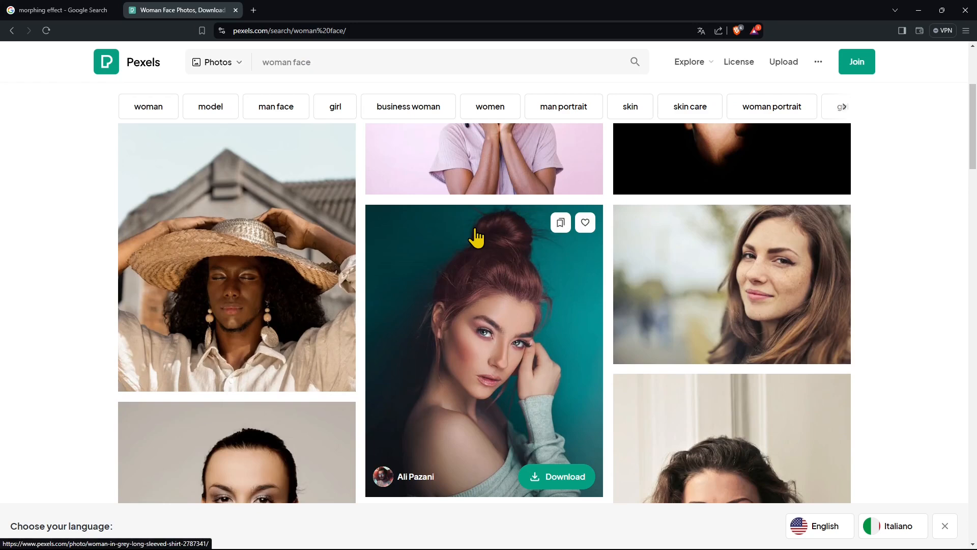
scroll(323, 298, "down", 3)
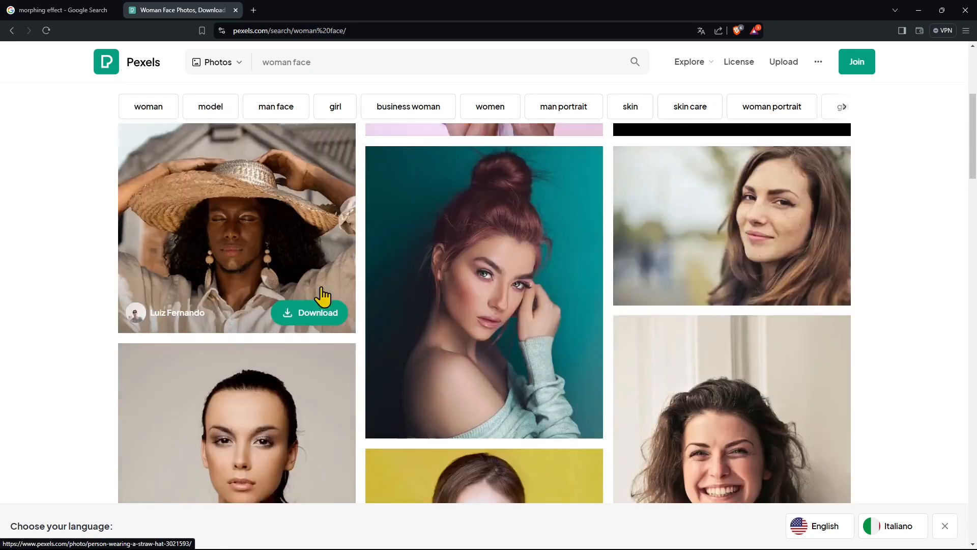
scroll(282, 336, "down", 3)
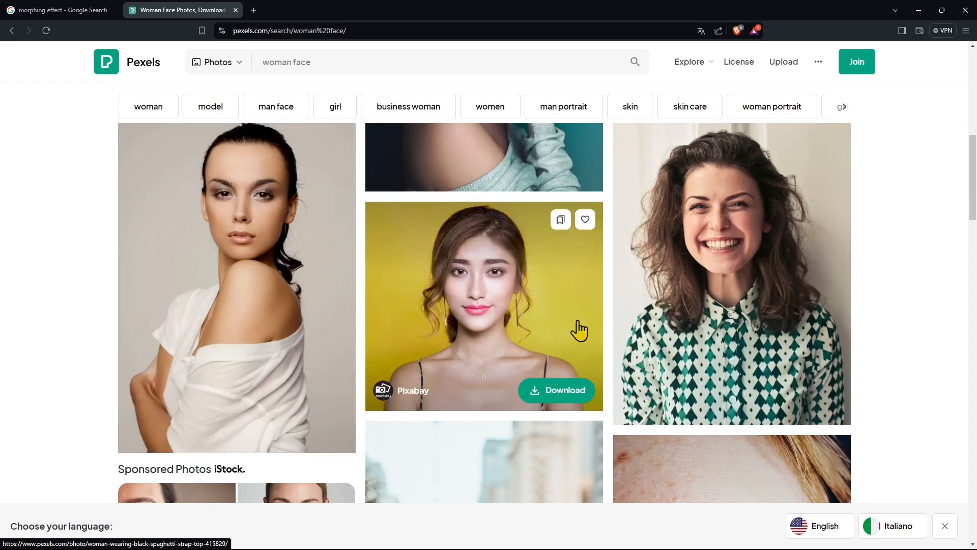
scroll(483, 321, "down", 5)
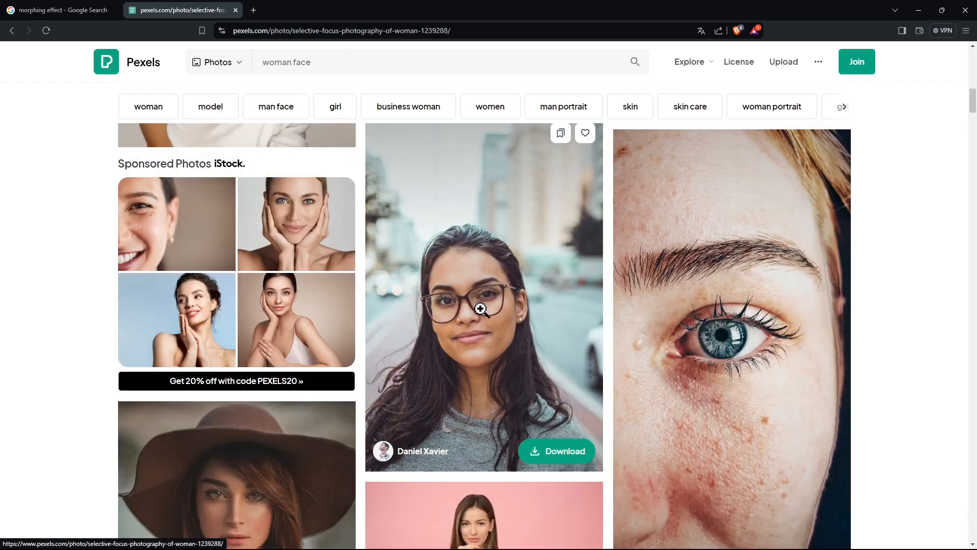
left_click(480, 305)
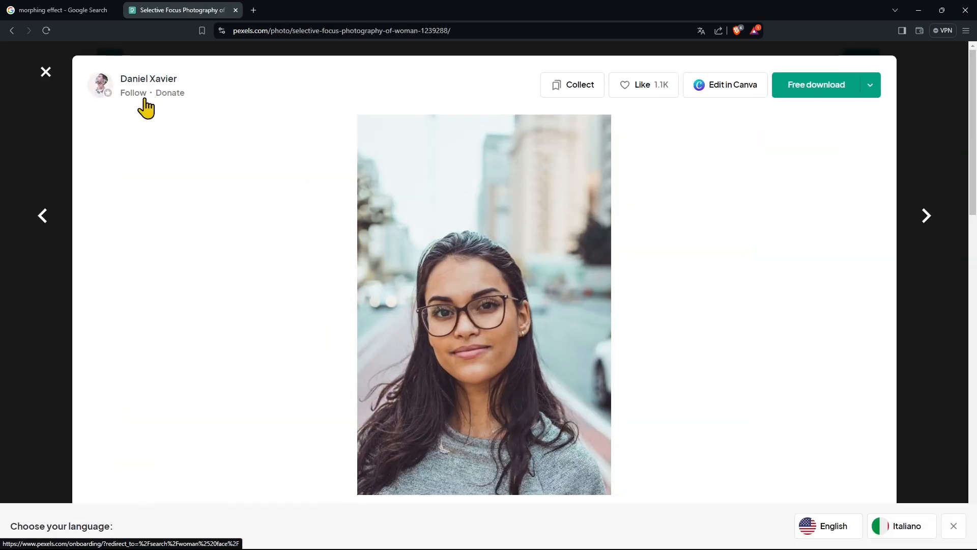
Download the woman's portrait in Large size (1920x2880) as a JPEG under the PREMIERE folder, then close the photo view
left_click(871, 87)
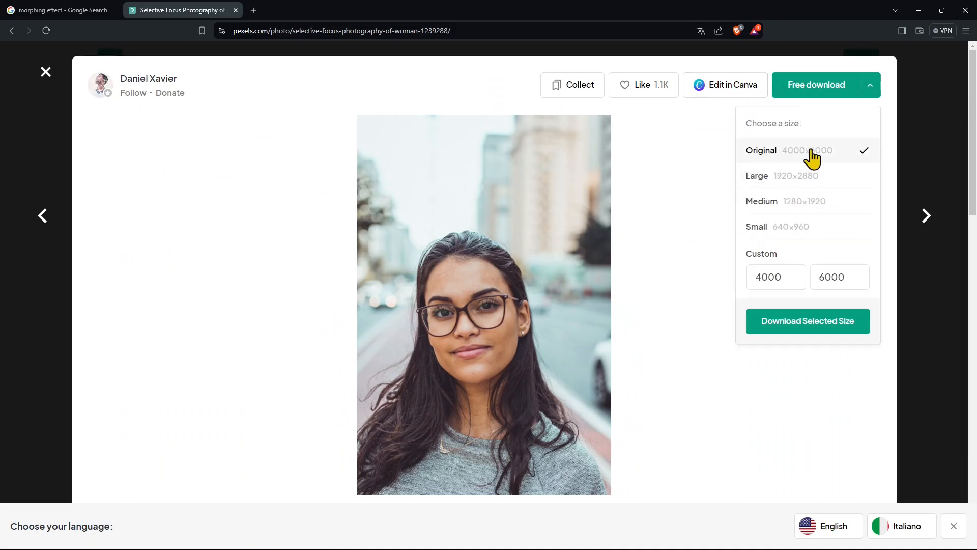
left_click(763, 181)
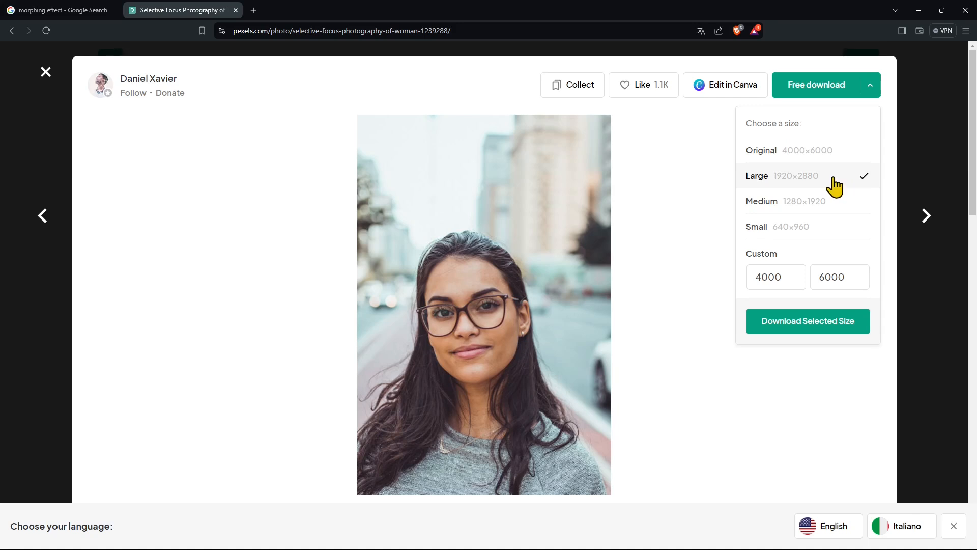
left_click(801, 333)
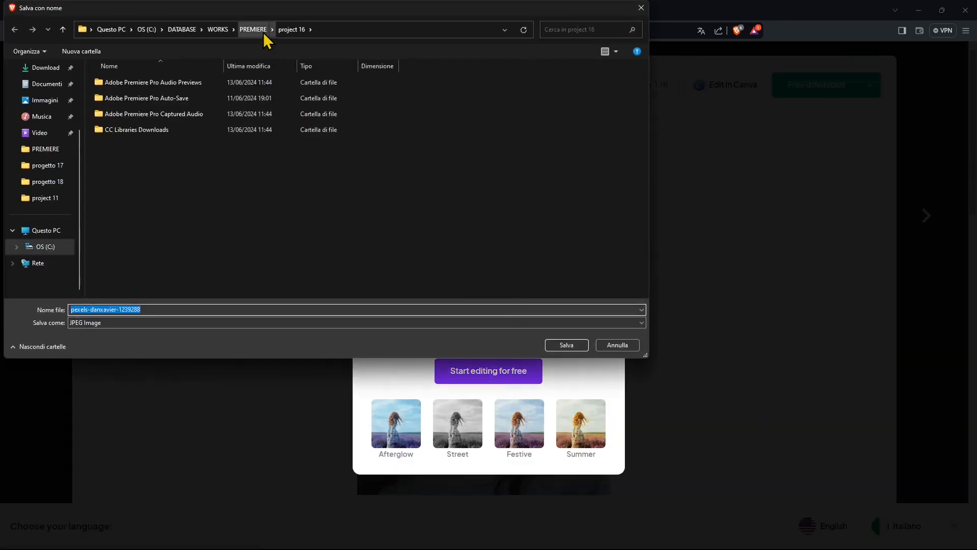
left_click(263, 32)
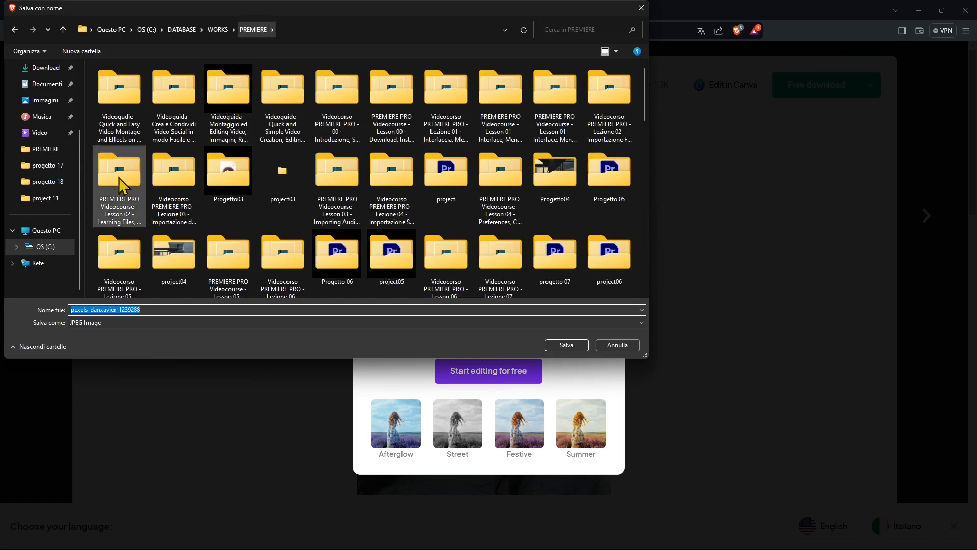
left_click(568, 346)
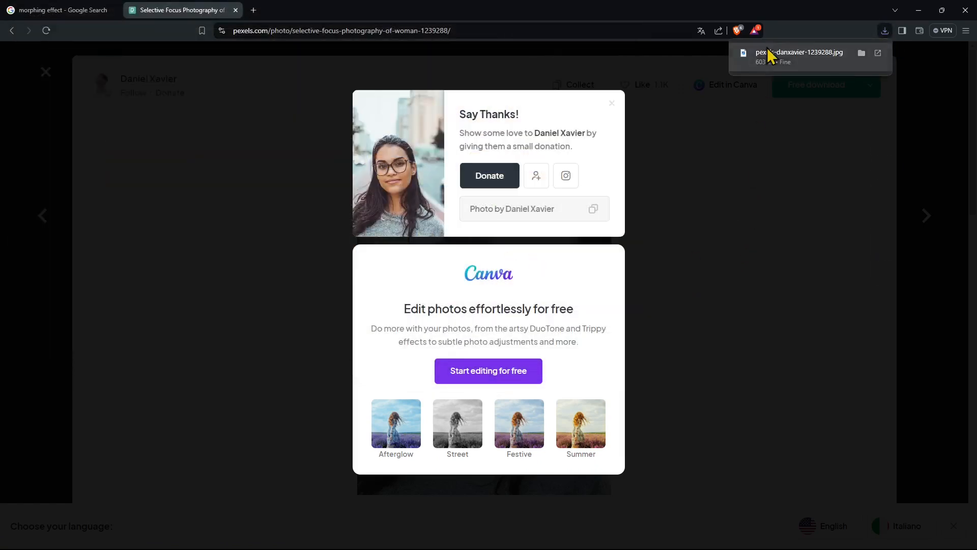
left_click(712, 266)
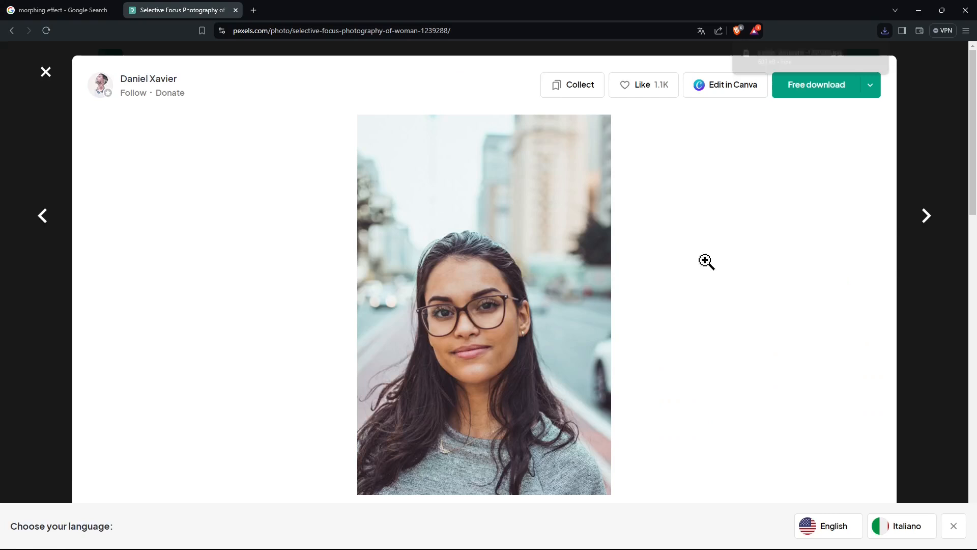
left_click(917, 120)
Search the Pexels photo library for "man face glasses"
scroll(365, 314, "up", 3)
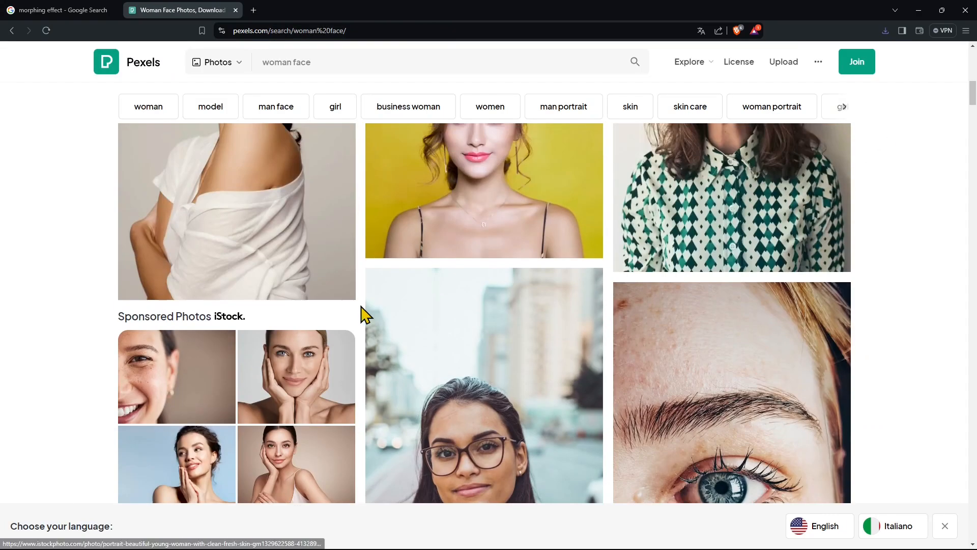
scroll(375, 321, "down", 3)
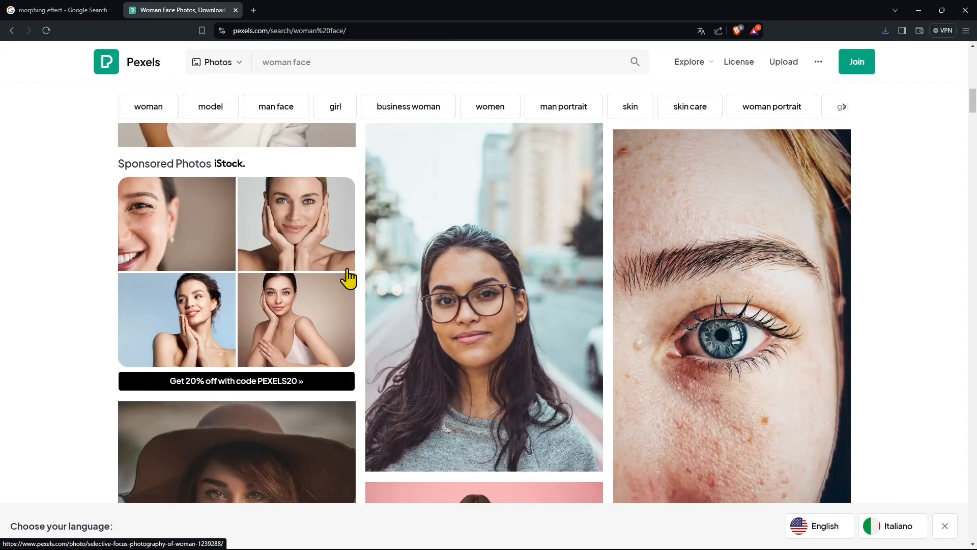
double_click(287, 64)
type("man face")
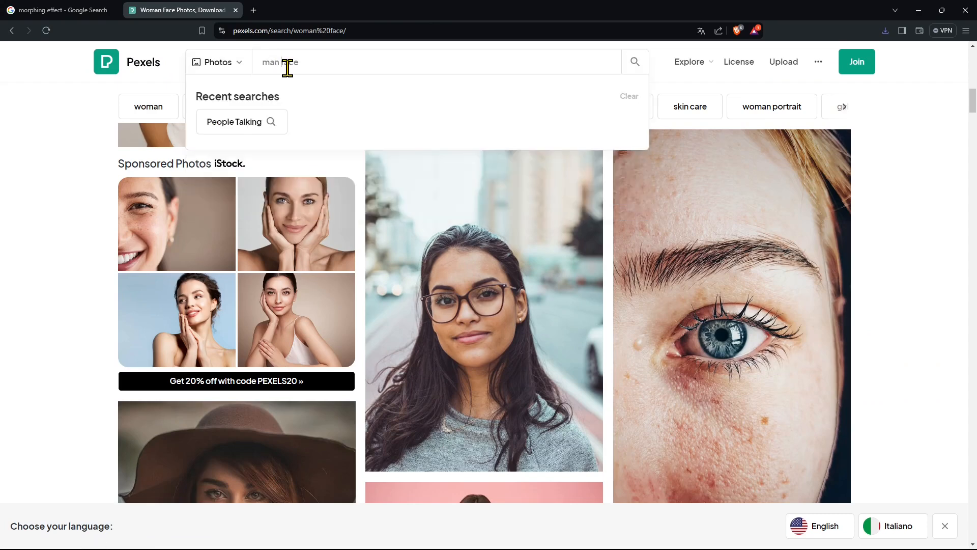
type(" glasses")
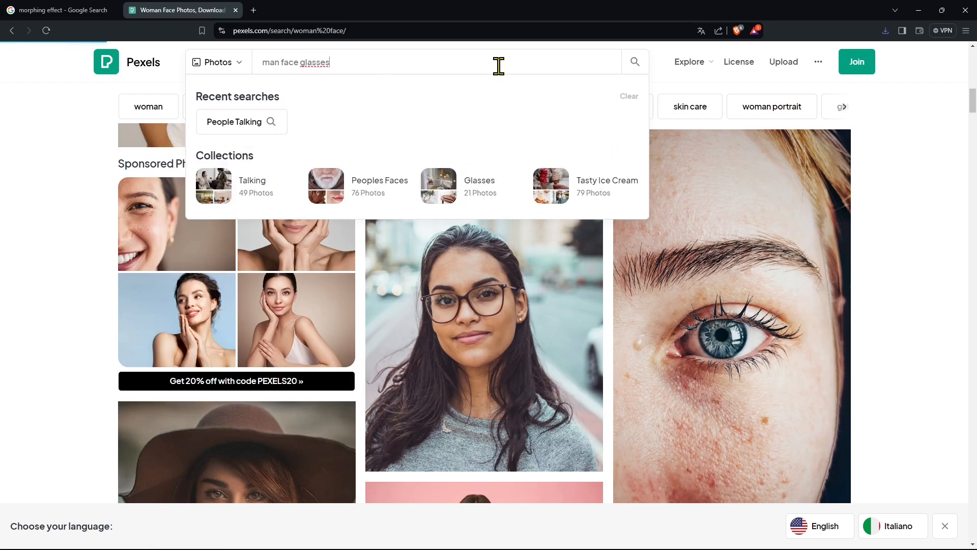
left_click(635, 62)
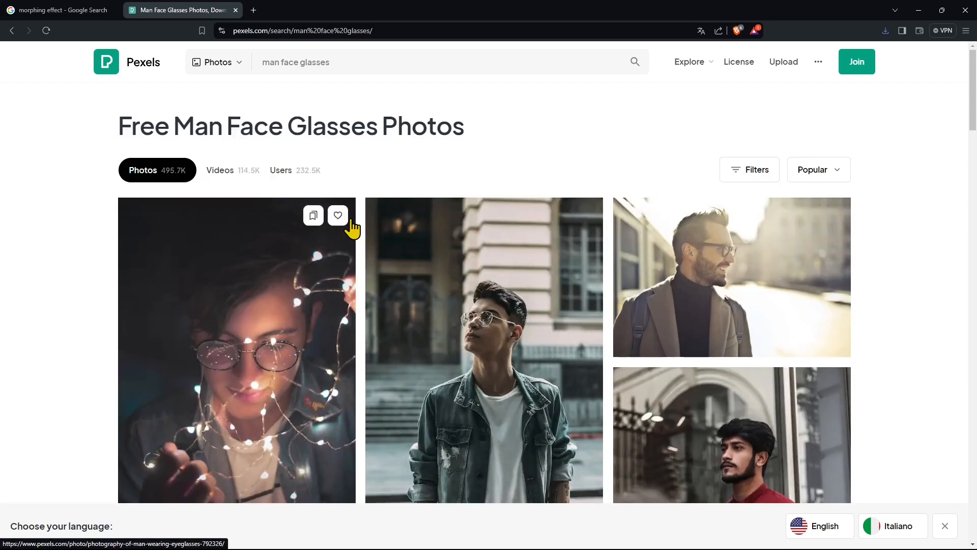
Refine the search to "man face eyeglasses" and open the front-facing portrait of the curly-haired man in a black sweater
scroll(417, 326, "down", 10)
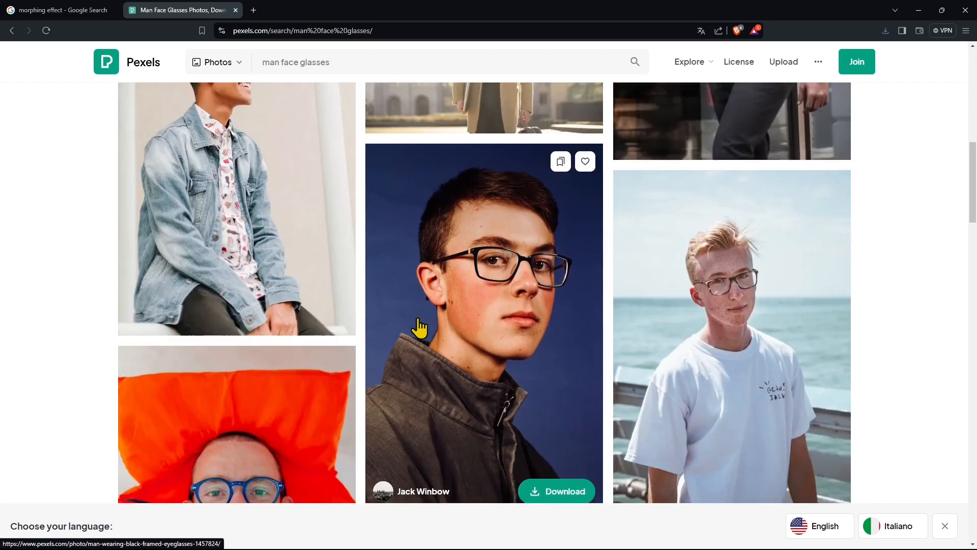
scroll(452, 286, "down", 5)
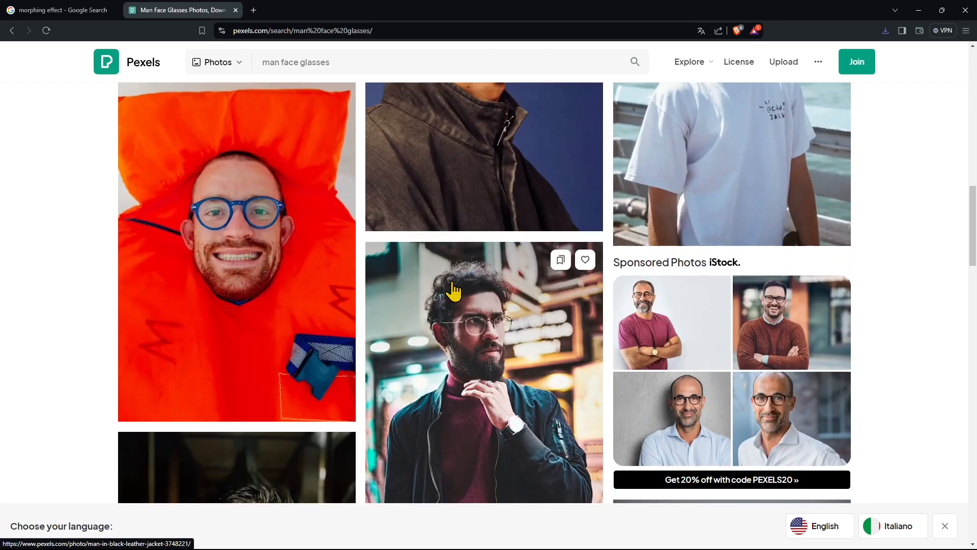
scroll(452, 290, "down", 5)
scroll(450, 287, "down", 5)
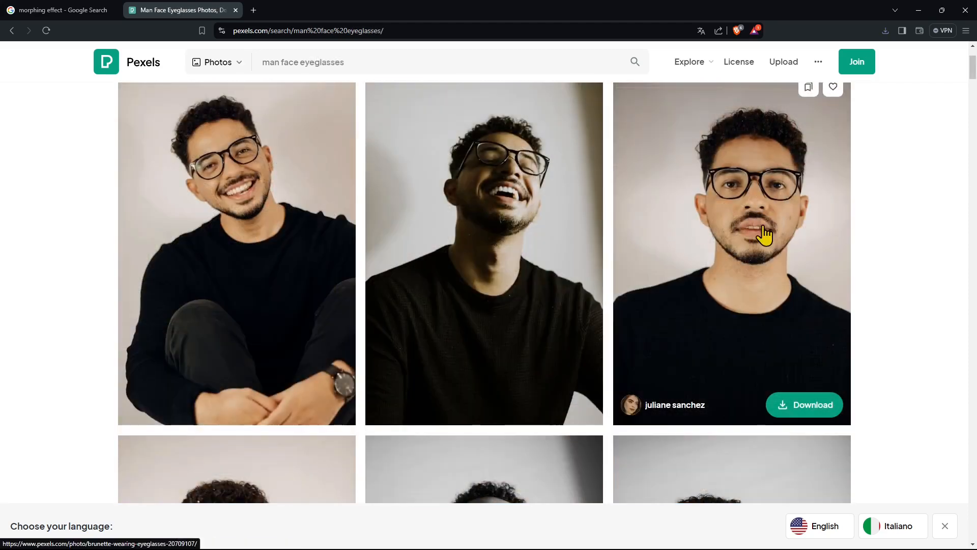
left_click(764, 235)
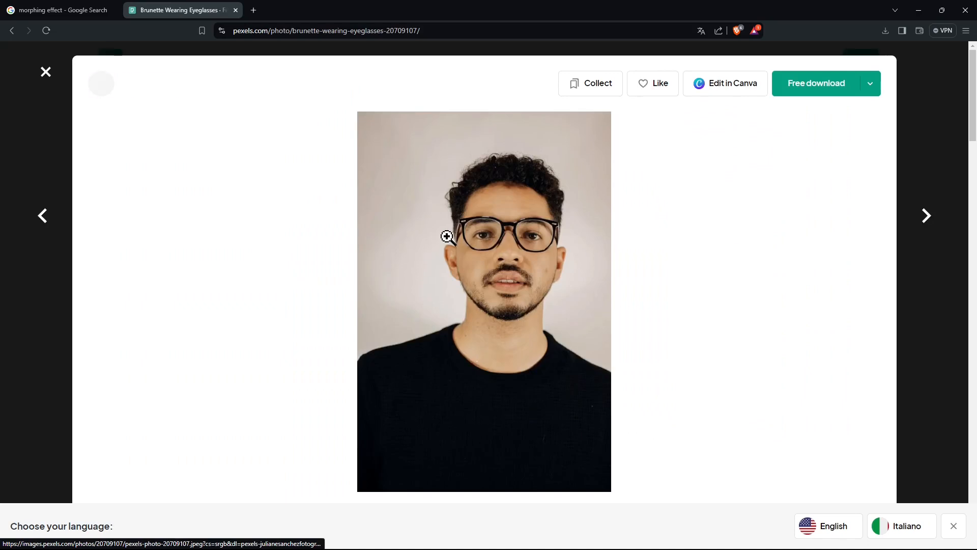
Download the man's portrait in Large size (1920x2880) as a JPEG into the PREMIERE folder and dismiss the thank-you dialog
left_click(870, 87)
left_click(774, 178)
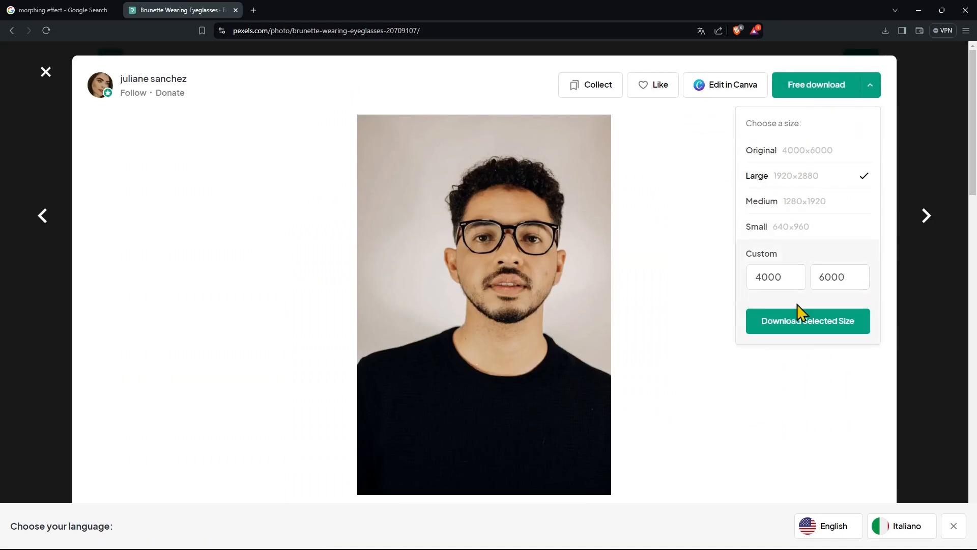
left_click(786, 329)
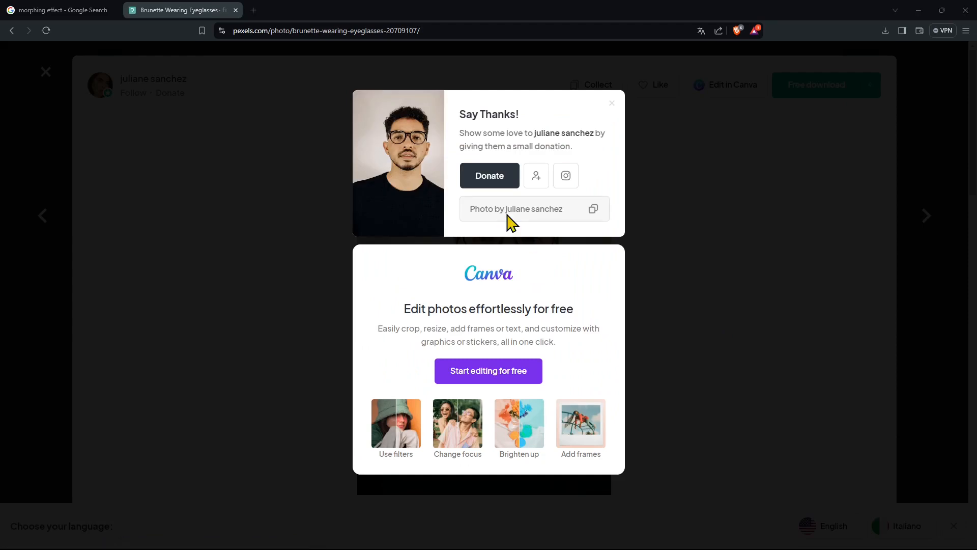
scroll(500, 256, "down", 3)
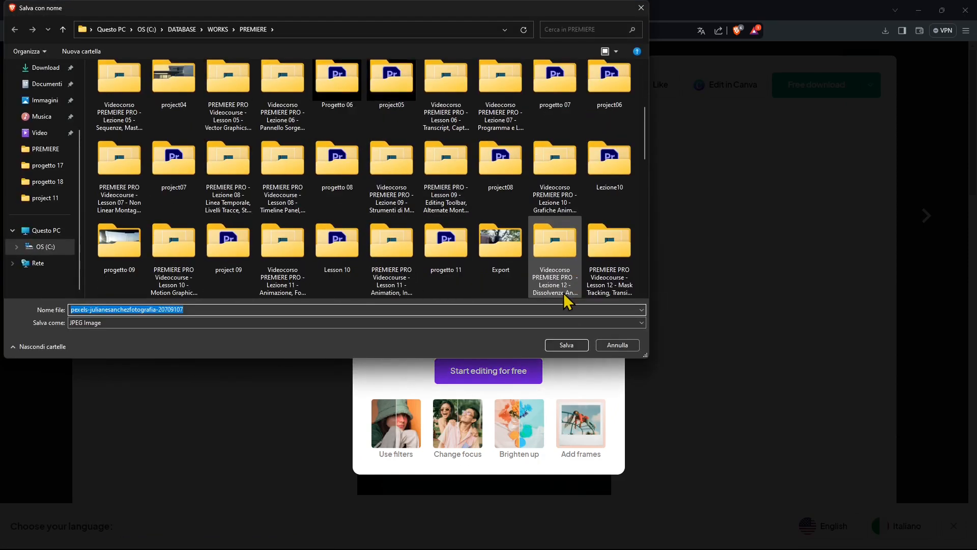
left_click(569, 346)
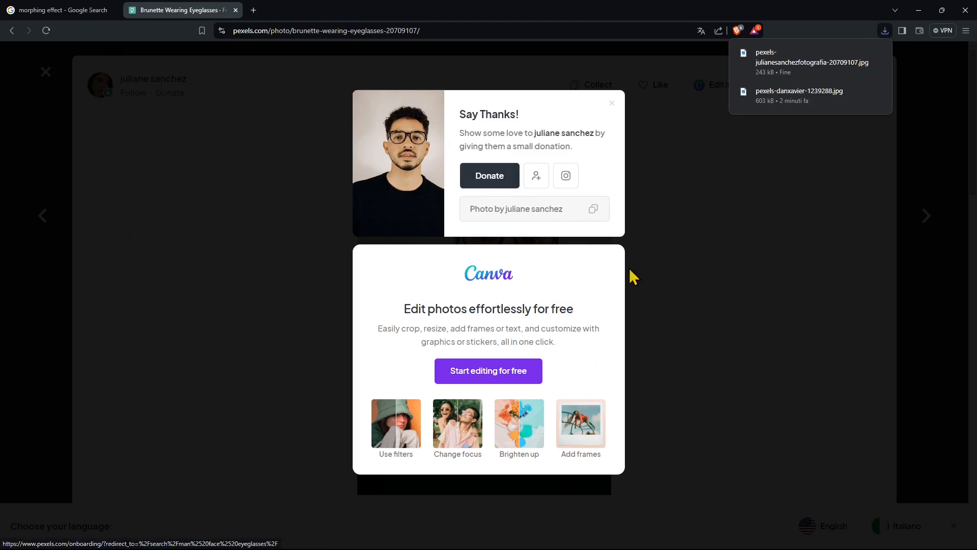
left_click(739, 317)
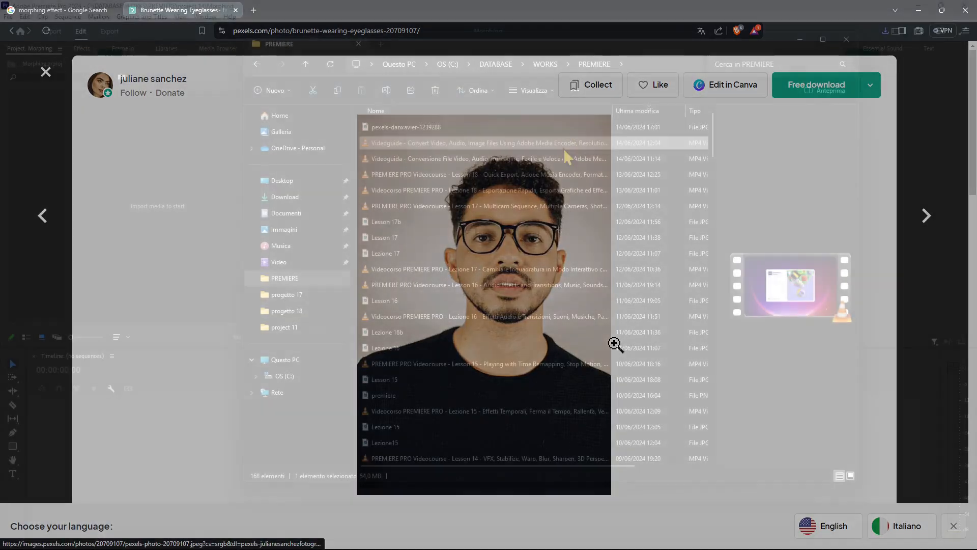
Switch to Premiere Pro and import the two downloaded Pexels photos from the PREMIERE folder into the Morphing project, then minimize File Explorer
left_click(634, 111)
scroll(615, 345, "down", 1)
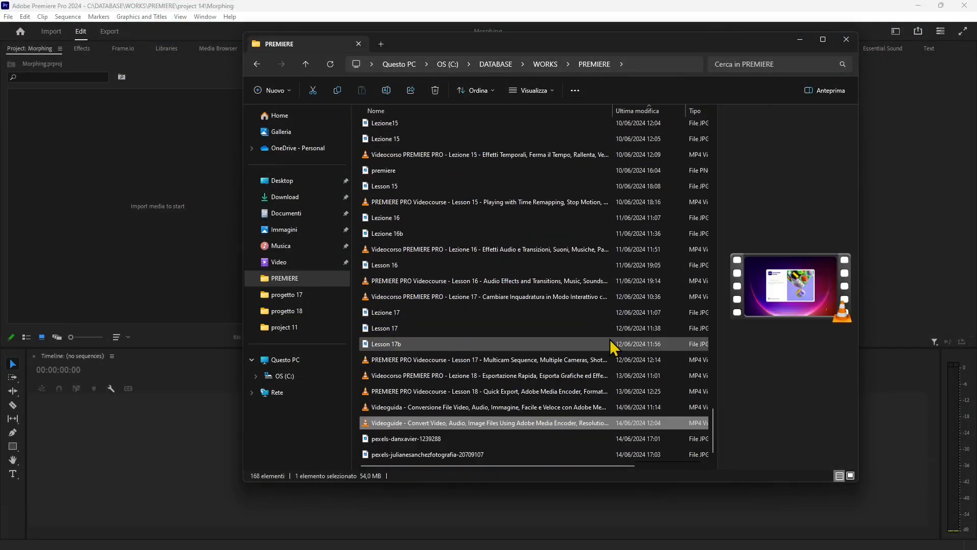
left_click(430, 439)
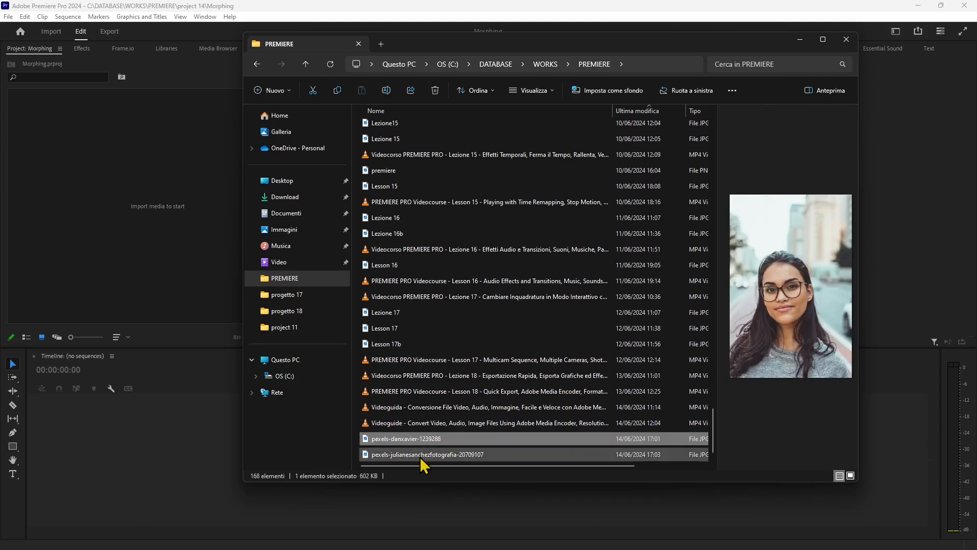
left_click(422, 458, "shift")
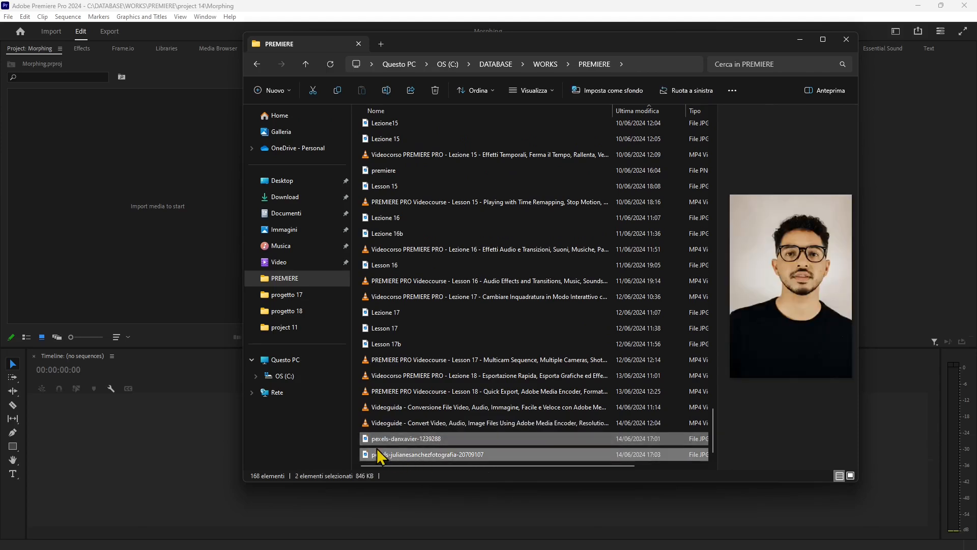
left_click_drag(379, 456, 170, 214)
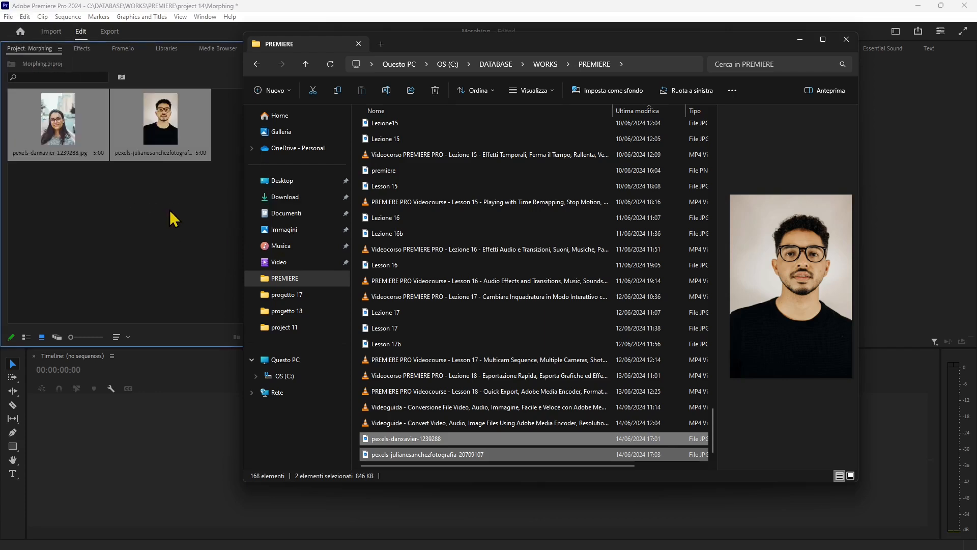
left_click(800, 41)
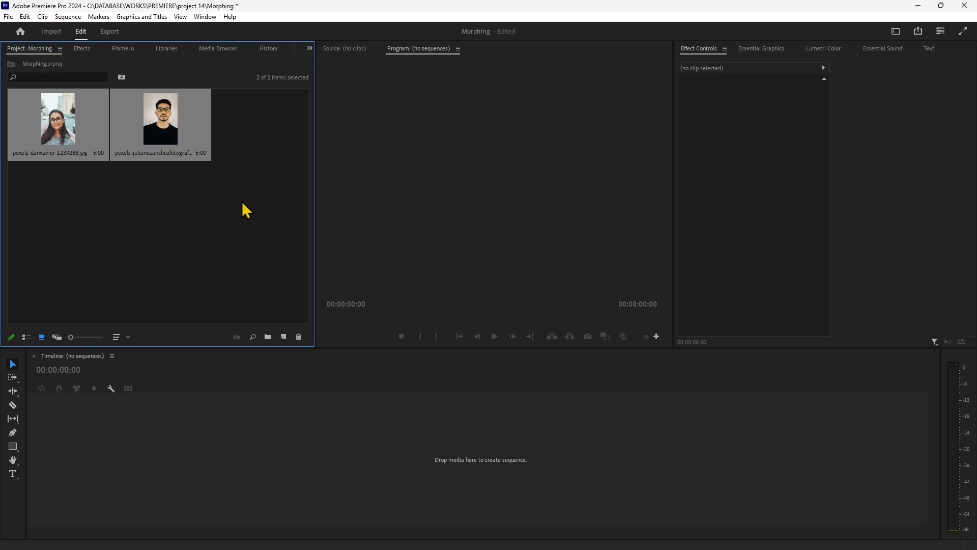
Create a sequence from both photos with the woman's first and move the playhead to the cut at 00:00:05:00
left_click(215, 238)
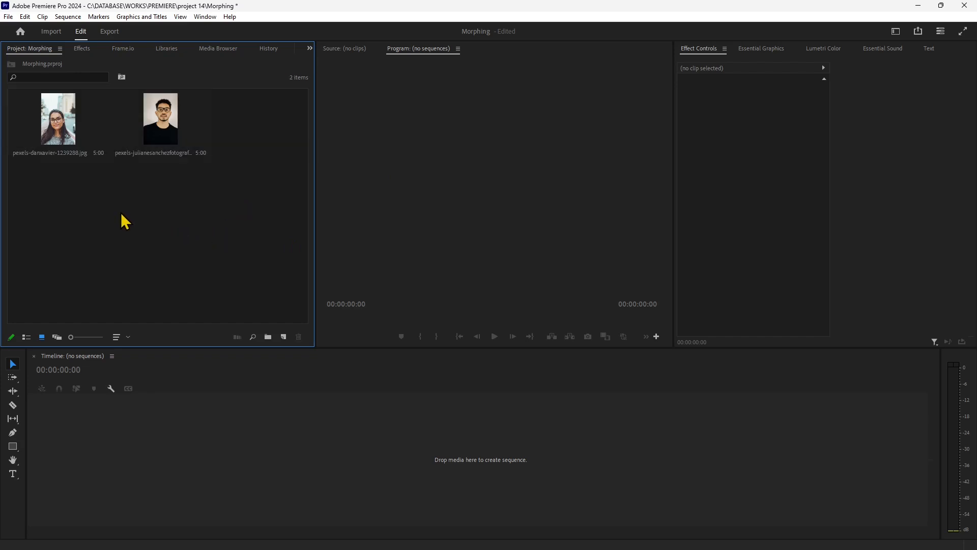
left_click_drag(238, 182, 62, 138)
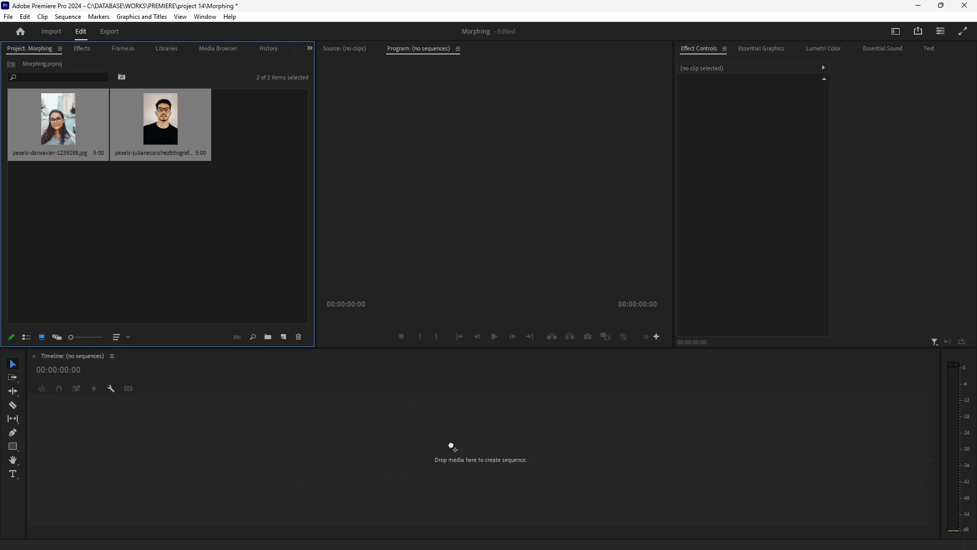
left_click_drag(479, 463, 480, 468)
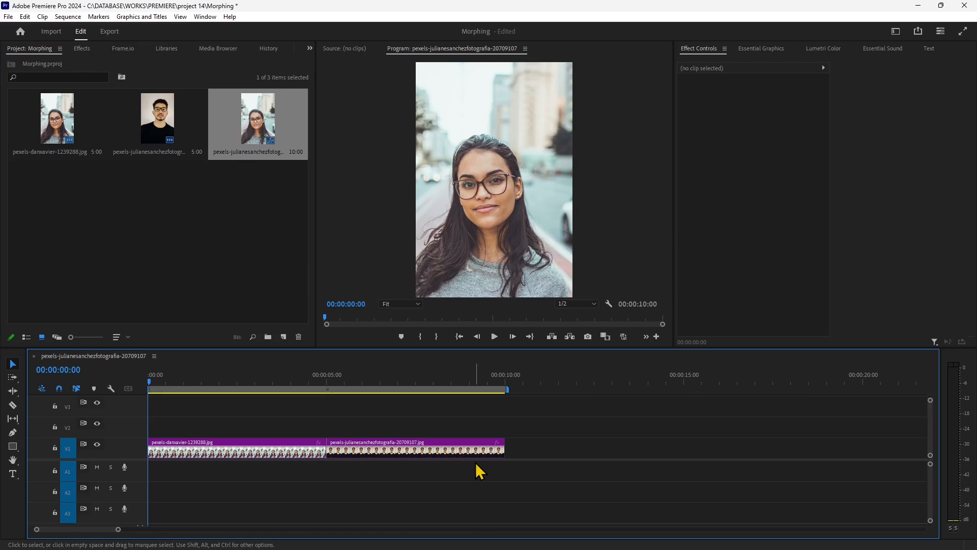
left_click_drag(243, 383, 328, 458)
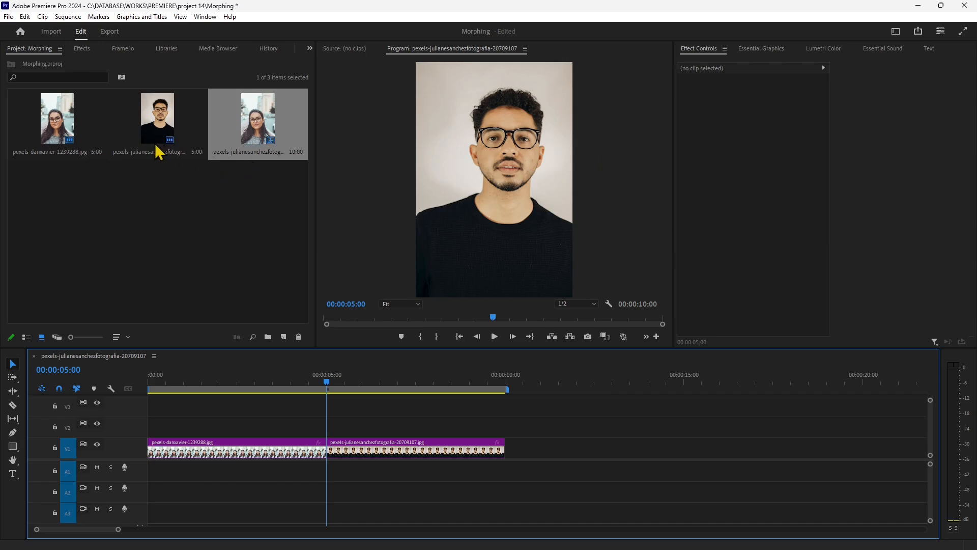
Search the effects for "morph" and apply the Morph Cut transition at the cut between the woman's and man's photos
left_click(79, 49)
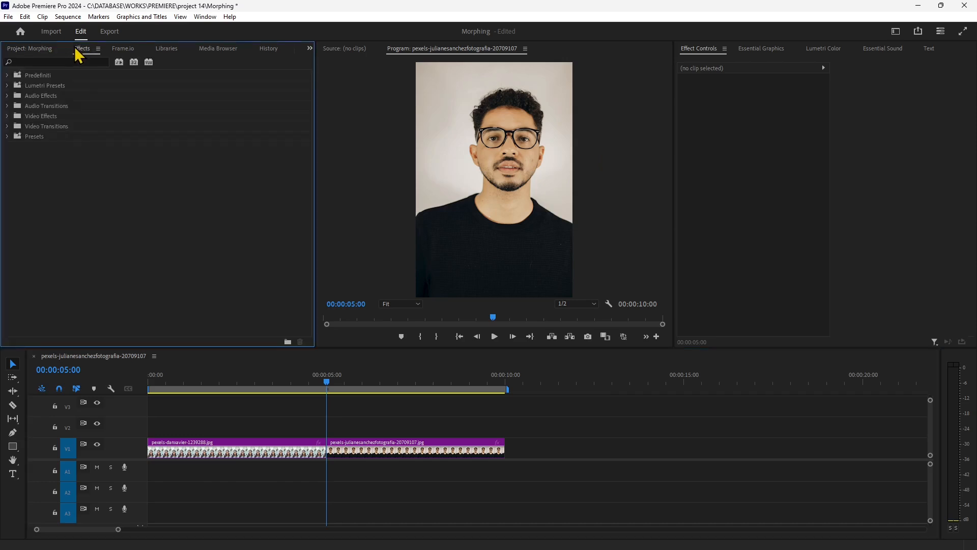
left_click(205, 16)
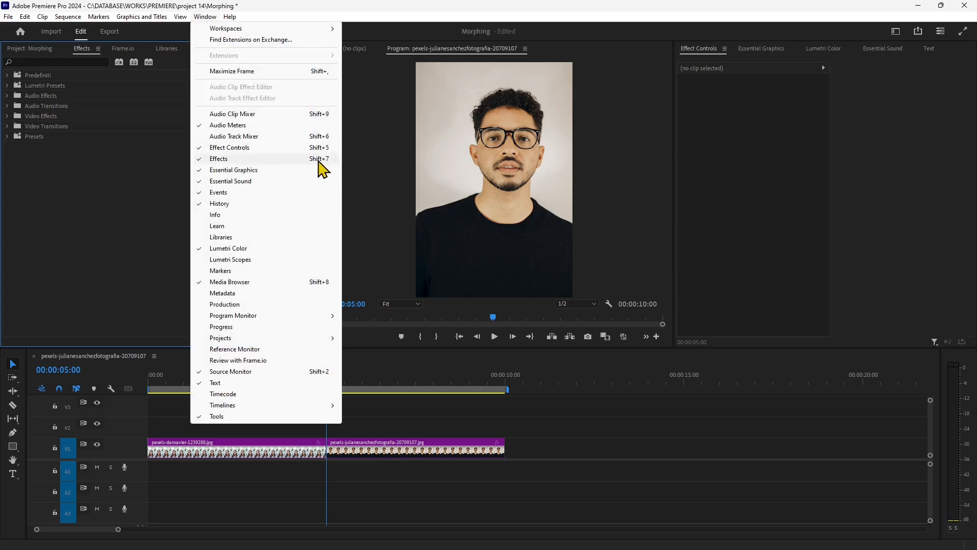
left_click(227, 161)
left_click(30, 62)
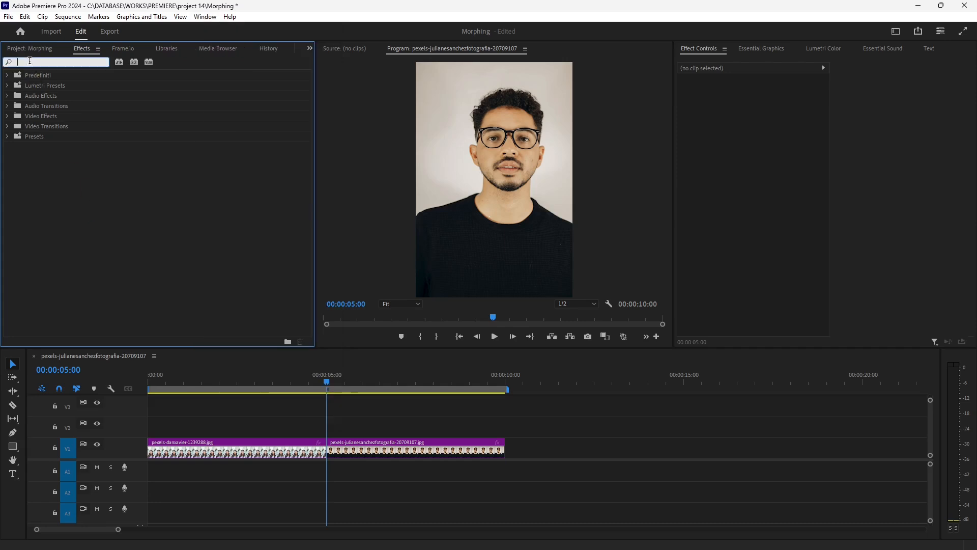
type("mpr")
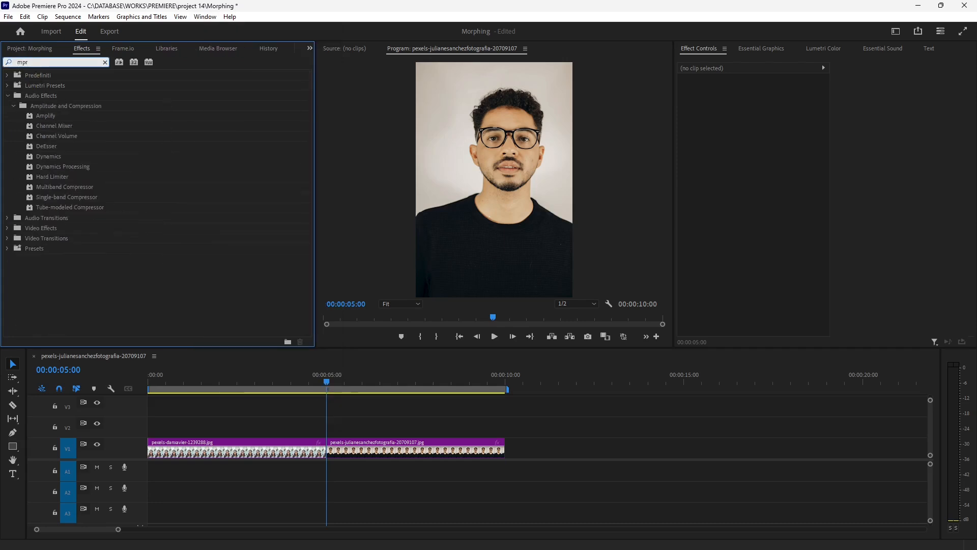
key("BackSpace")
key("BackSpace")
type("orph")
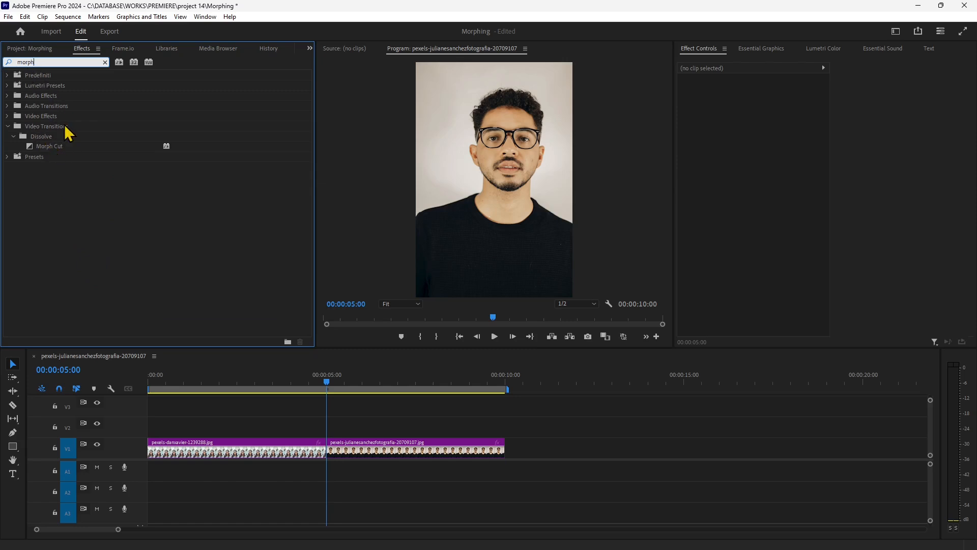
left_click(54, 149)
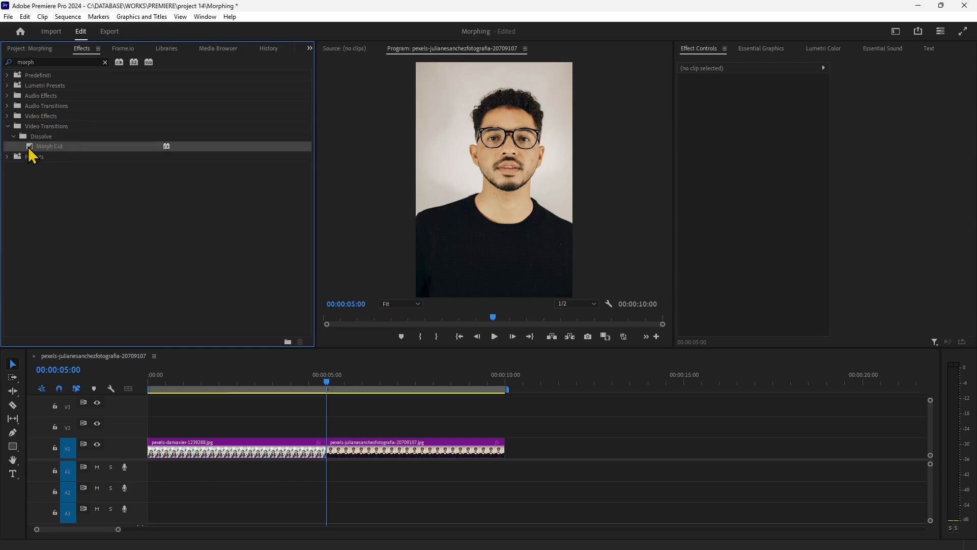
left_click_drag(339, 397, 326, 443)
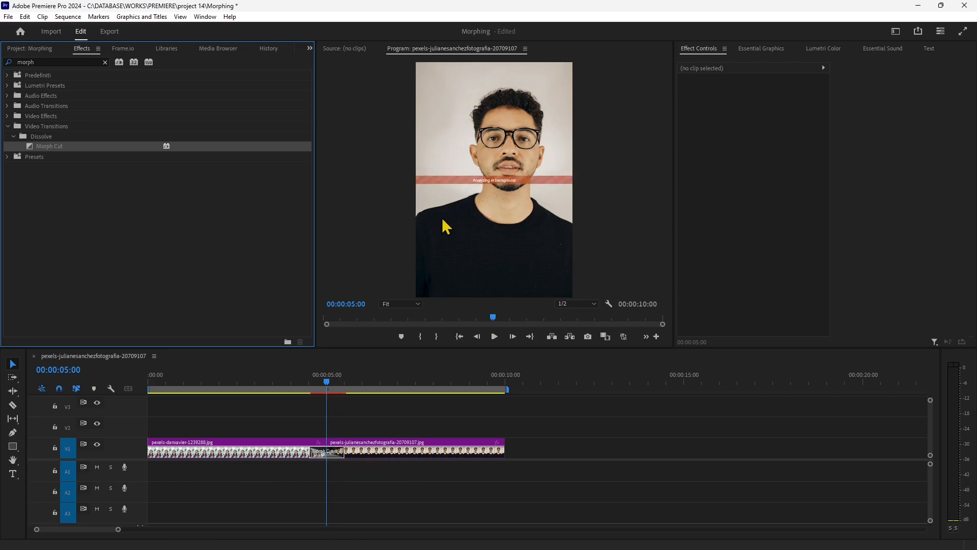
Enlarge the Program Monitor by shrinking the timeline, Effects and Effect Controls areas around it
left_click_drag(459, 348, 459, 424)
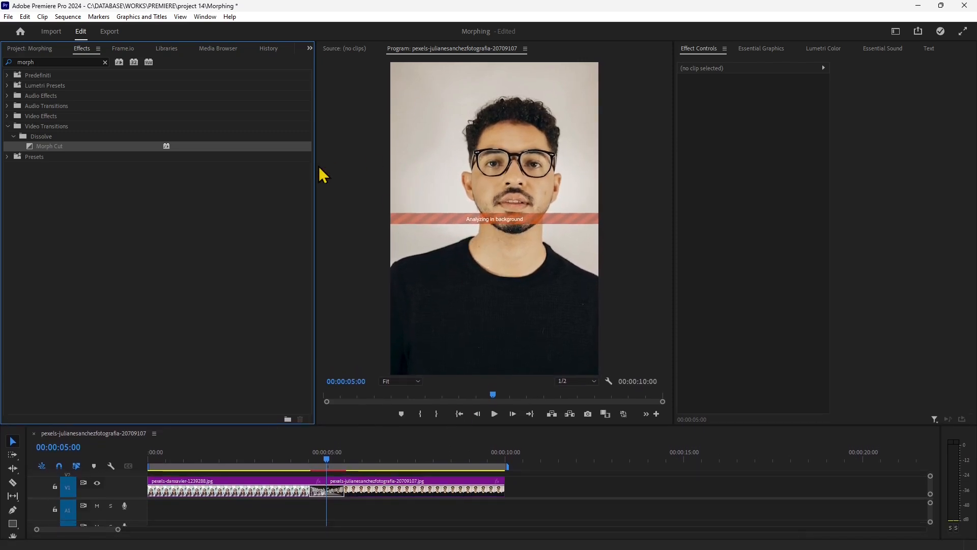
left_click_drag(316, 204, 156, 217)
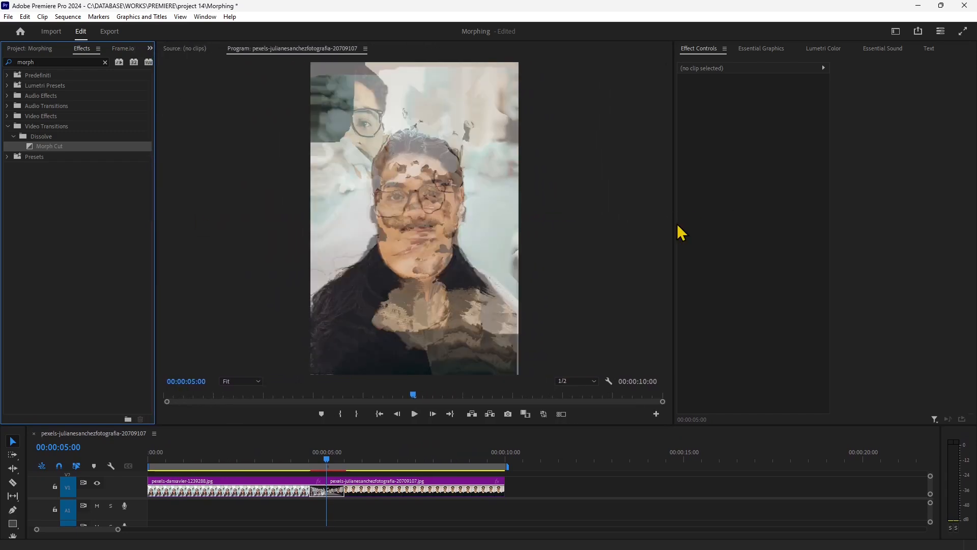
left_click_drag(672, 224, 808, 245)
Preview the morph at 00:00:04:20 and extend the Morph Cut transition, centered at the cut, to a duration of 00:00:01:23
mouse_move(326, 456)
left_mouse_down()
mouse_move(310, 462)
mouse_move(356, 469)
mouse_move(293, 469)
mouse_move(319, 464)
left_mouse_up()
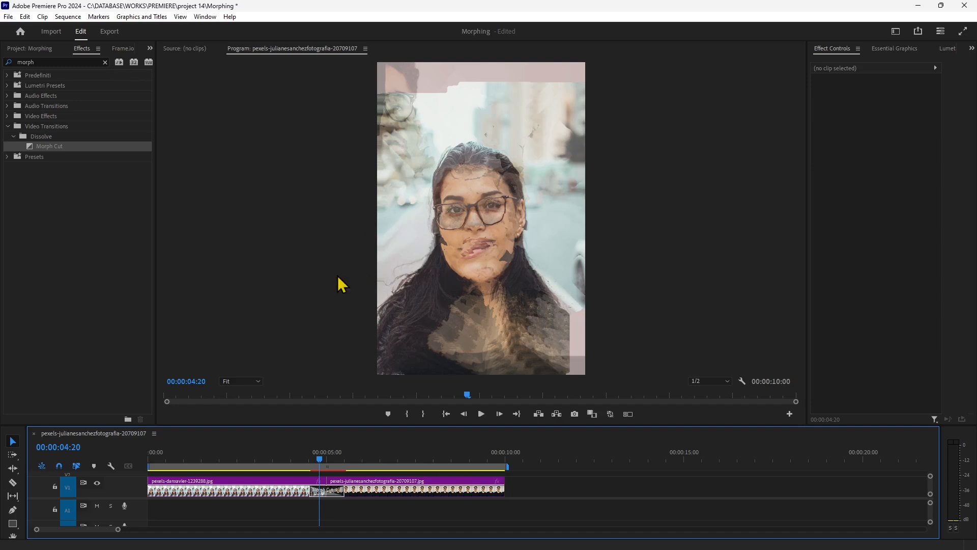
left_click(332, 492)
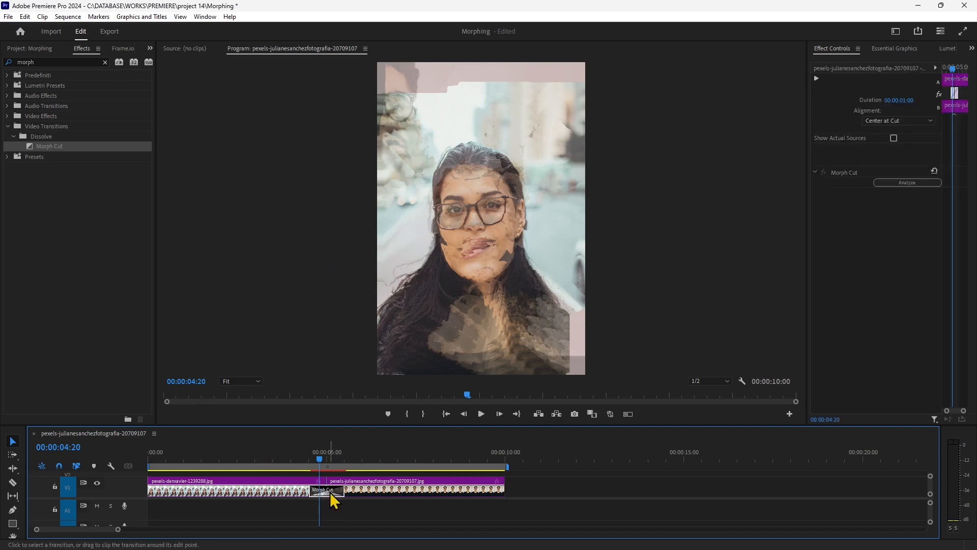
left_click_drag(312, 489, 294, 490)
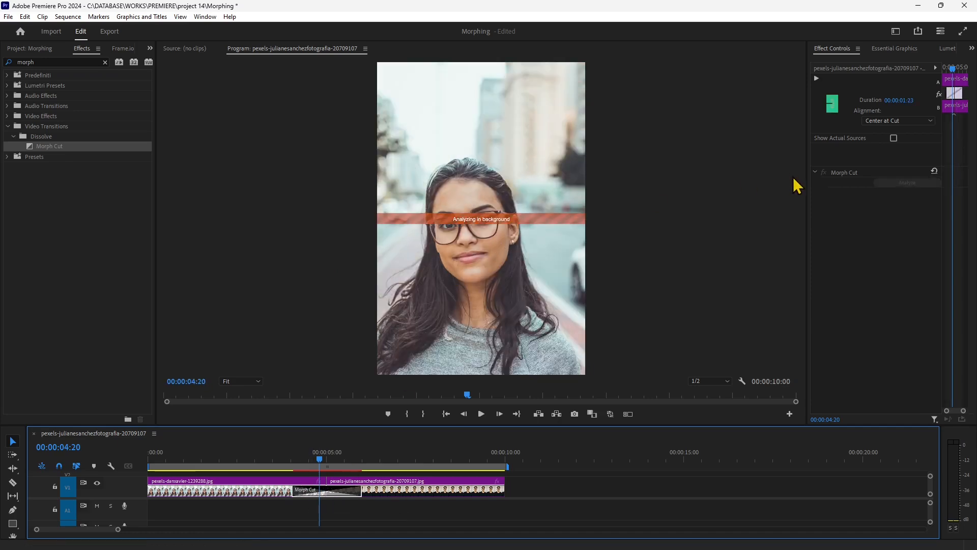
Widen the Effect Controls area and extend the Morph Cut transition, centered at the cut, to a duration of 00:00:05:07
left_click_drag(806, 181, 564, 181)
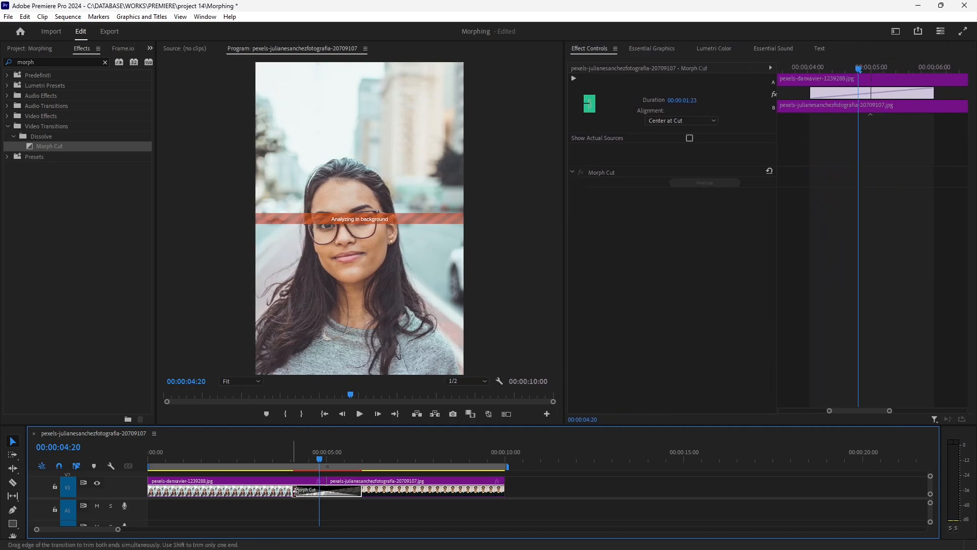
left_click_drag(294, 491, 234, 492)
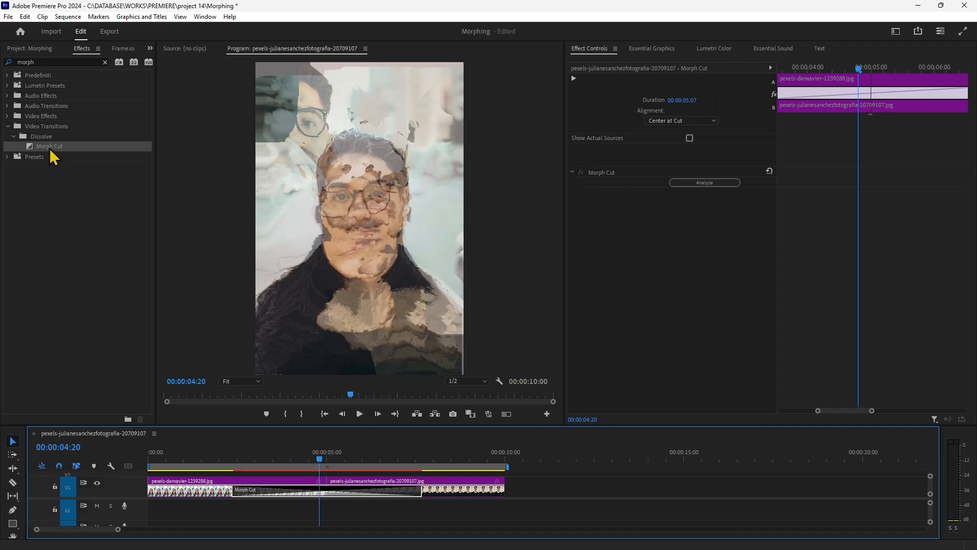
left_click(589, 53)
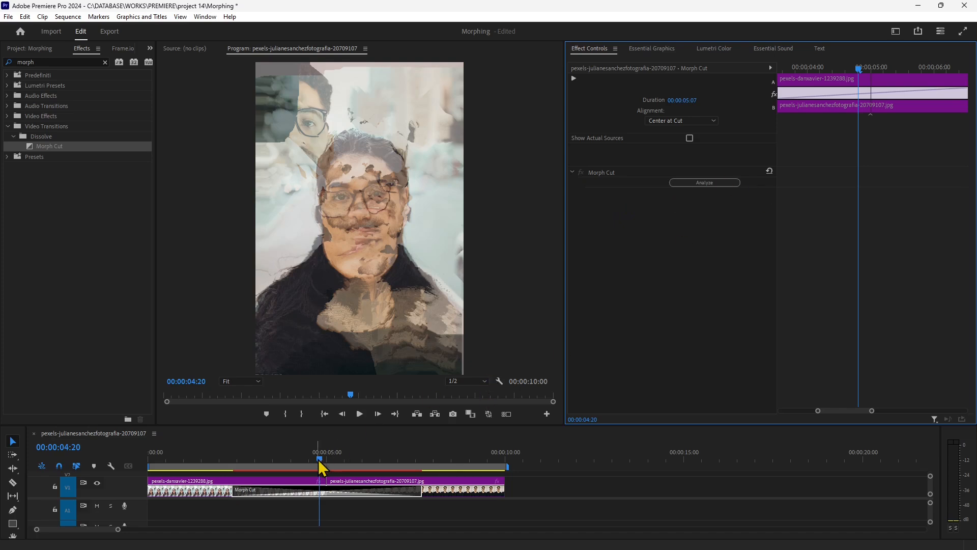
Render the entire work area of the photo sequence and play back the morph from the start to about 00:00:08:19
left_click_drag(320, 465, 153, 466)
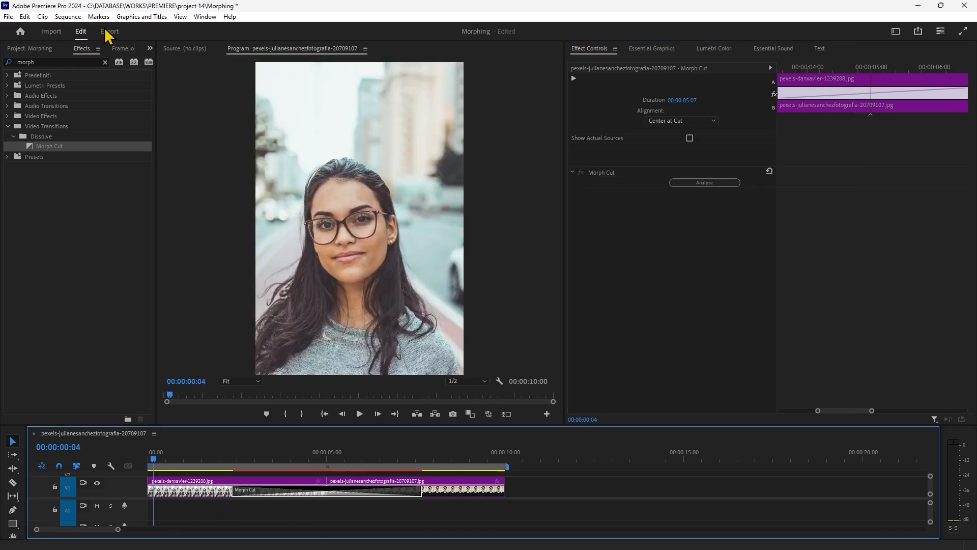
left_click(68, 19)
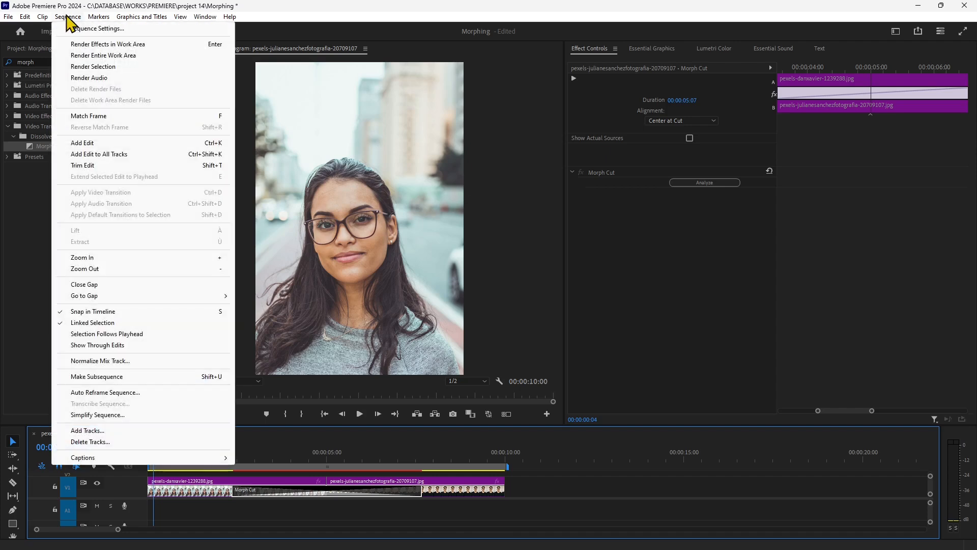
left_click(82, 57)
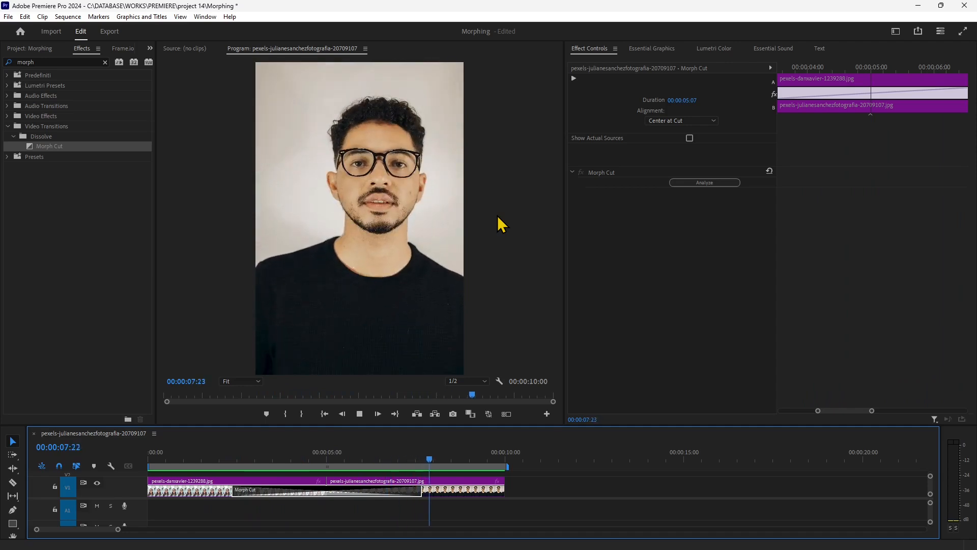
left_click_drag(375, 461, 462, 498)
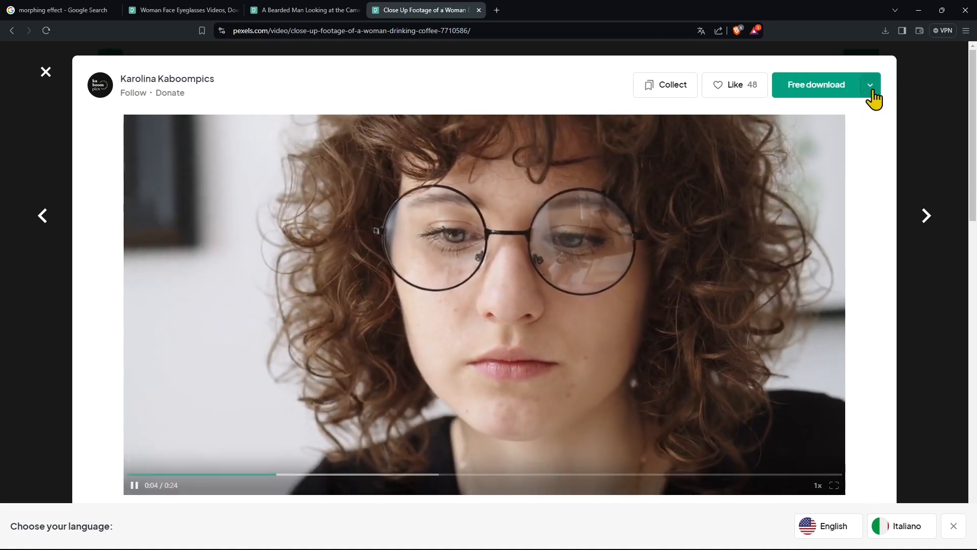
Download the Pexels video of the woman drinking coffee in Full HD 2048×1080 and save it in the PREMIERE folder
left_click(871, 86)
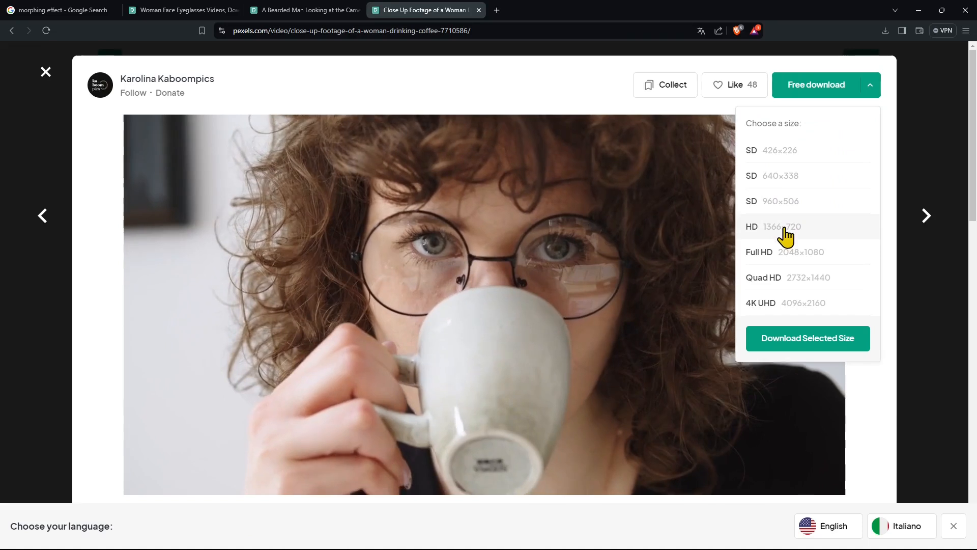
left_click(783, 257)
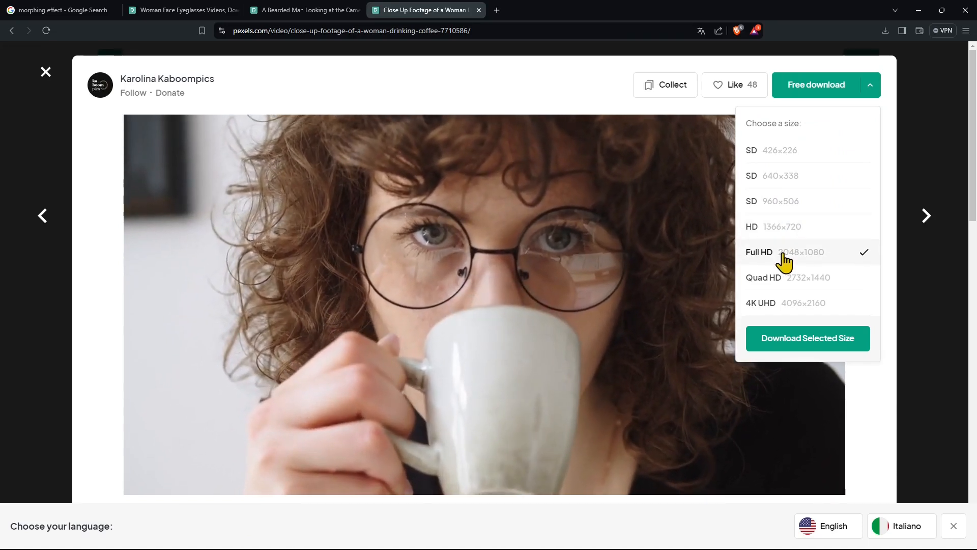
left_click(799, 341)
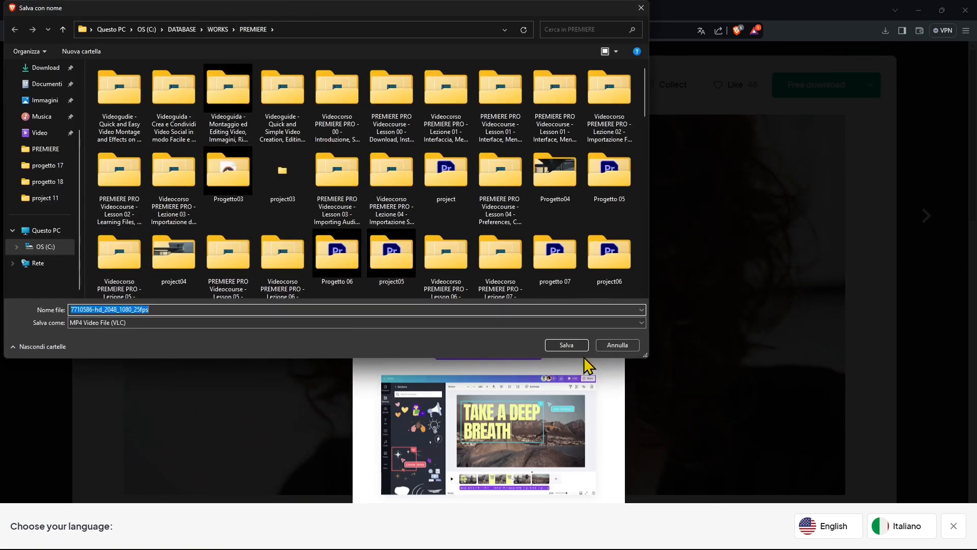
left_click(566, 345)
Download the Pexels video of the bearded man in Full HD 2048×1080 and save it in the PREMIERE folder
left_click(303, 11)
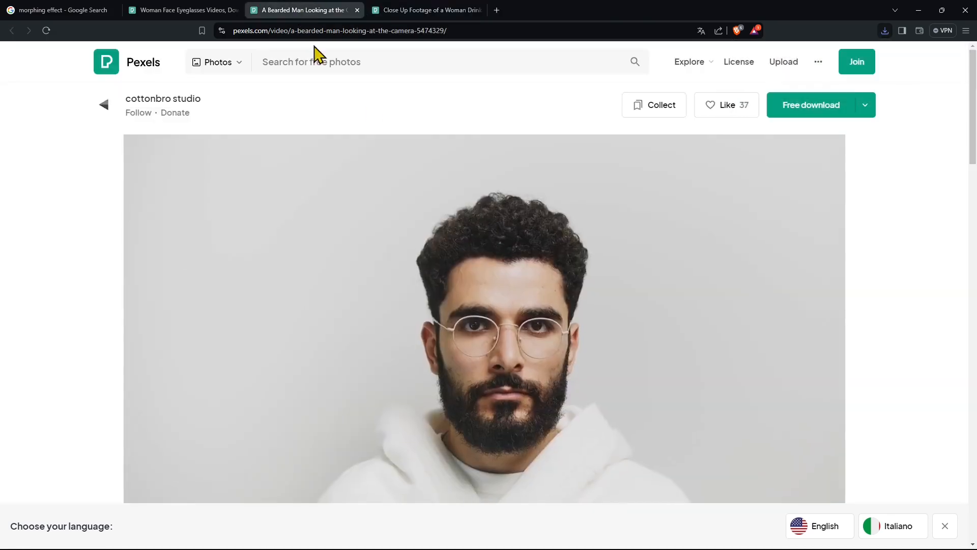
left_click(866, 106)
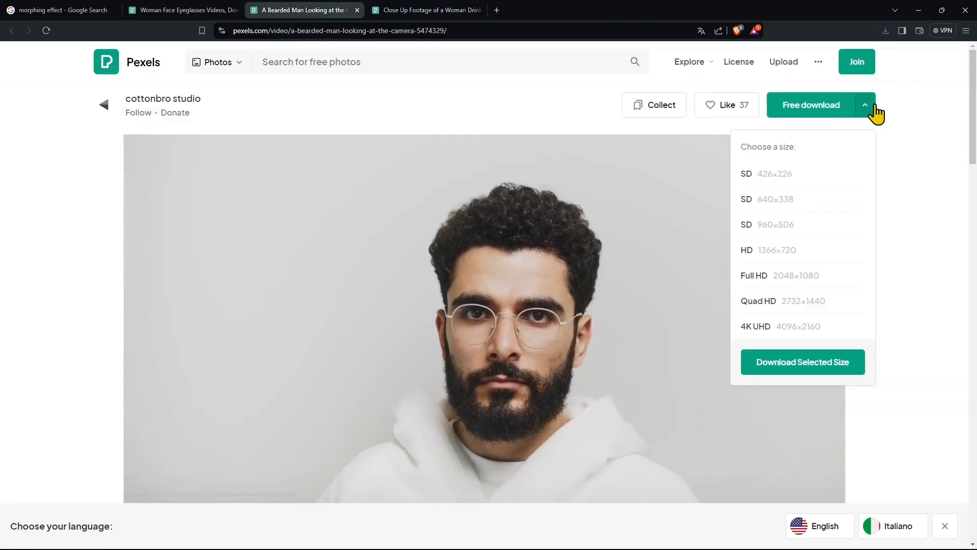
left_click(821, 281)
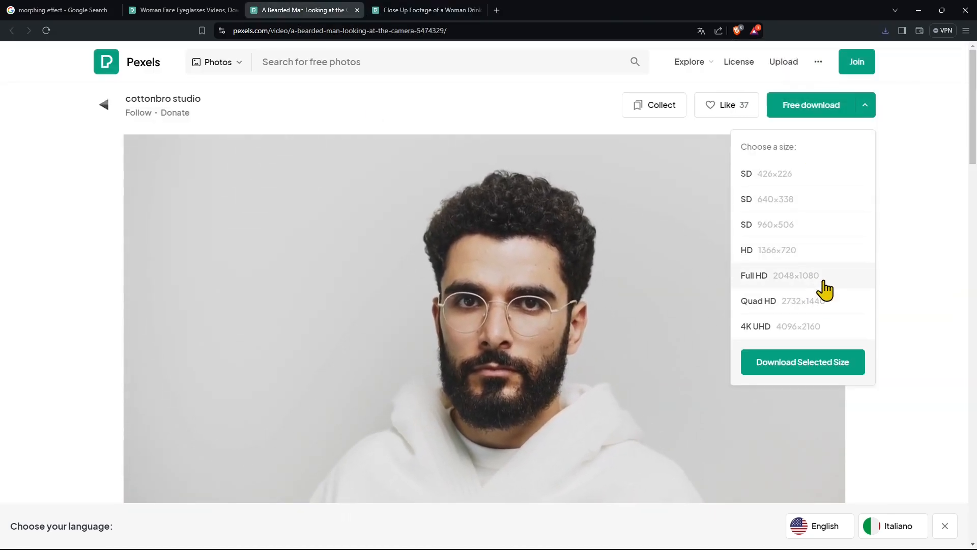
left_click(820, 368)
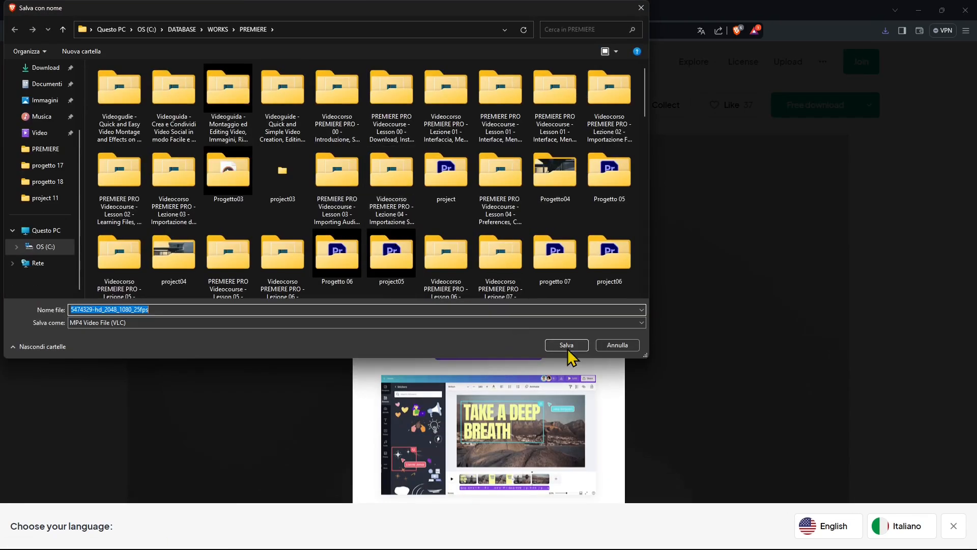
left_click(579, 349)
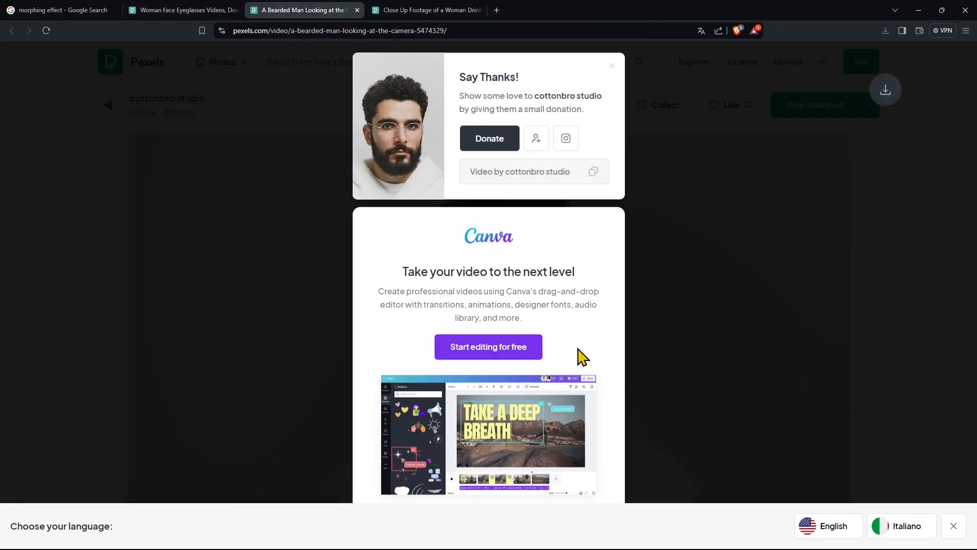
Switch to Premiere Pro, start a media import from the PREMIERE folder and show its files as a list
left_click(919, 11)
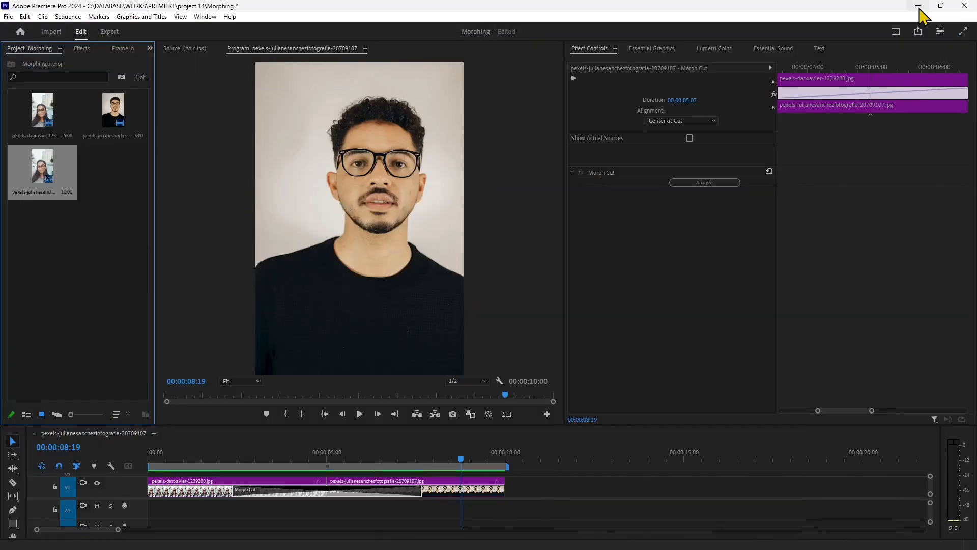
left_click(92, 278)
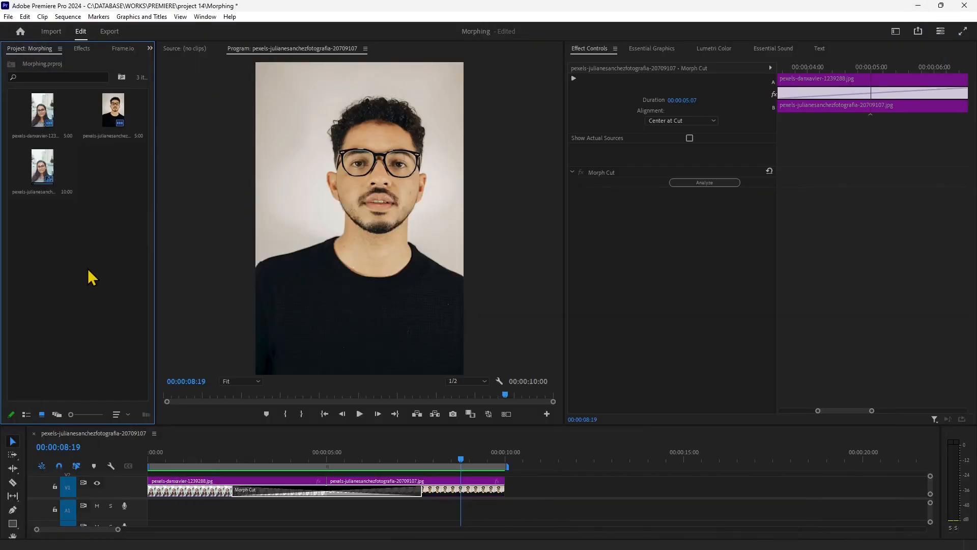
right_click(80, 224)
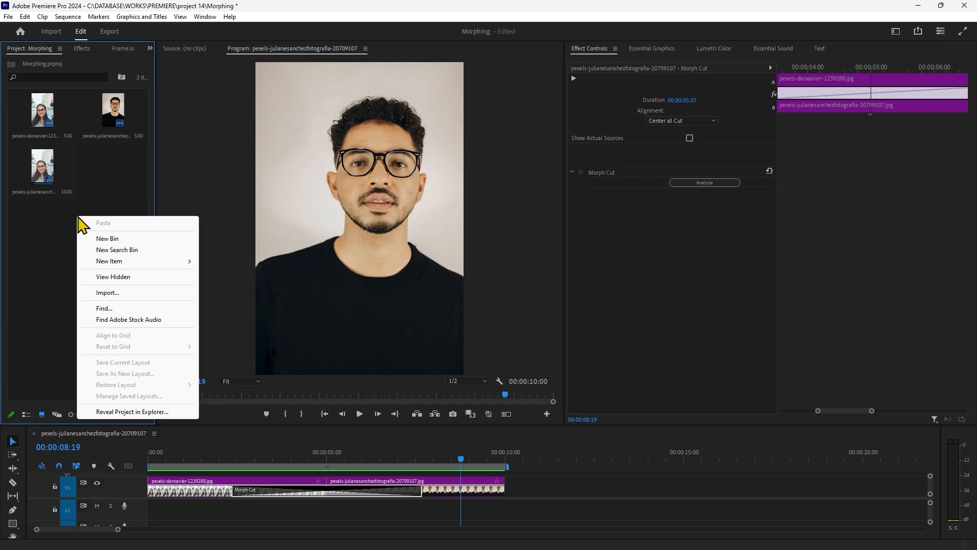
left_click(108, 293)
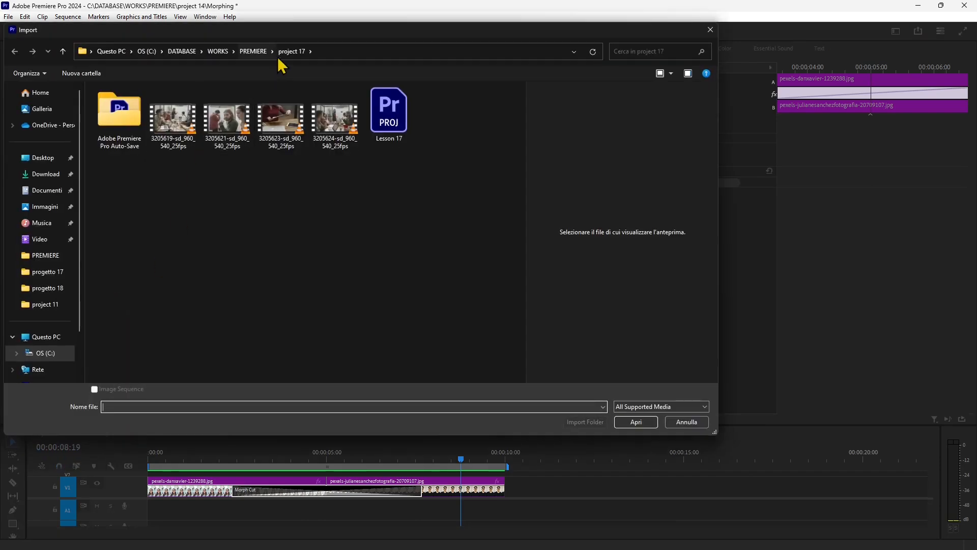
left_click(253, 51)
scroll(327, 180, "up", 5)
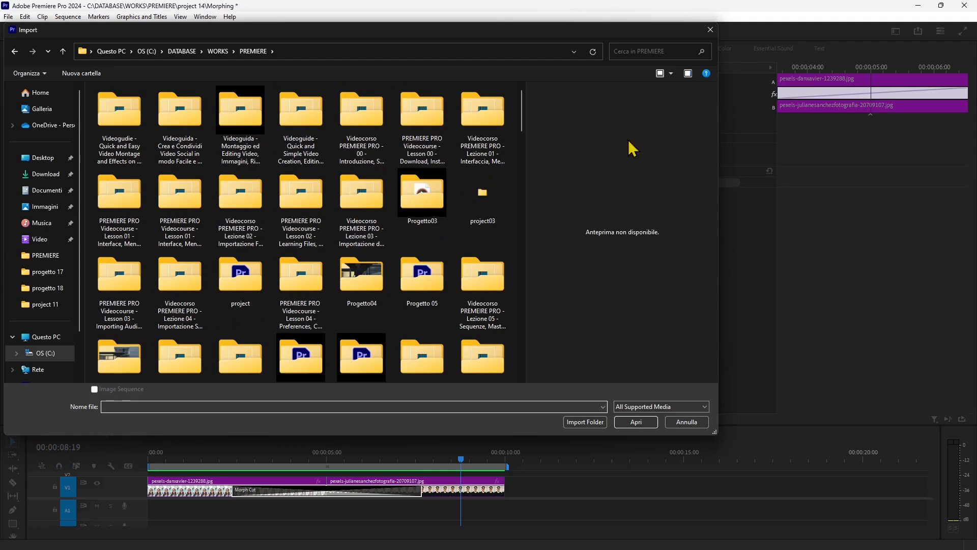
left_click(671, 73)
left_click(708, 144)
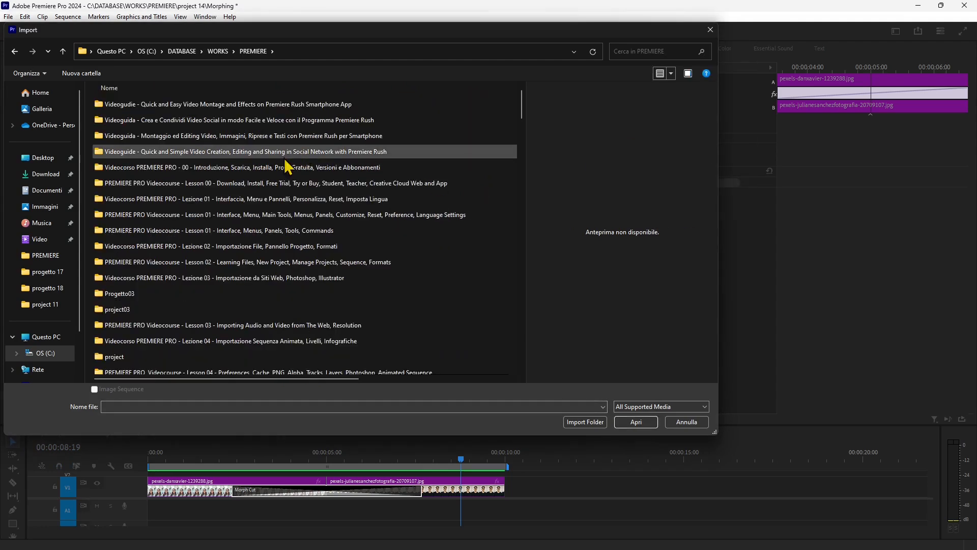
Import the videos 7710586-hd_2048_1080_25fps and 5474329-hd_2048_1080_25fps into the project
scroll(340, 291, "down", 10)
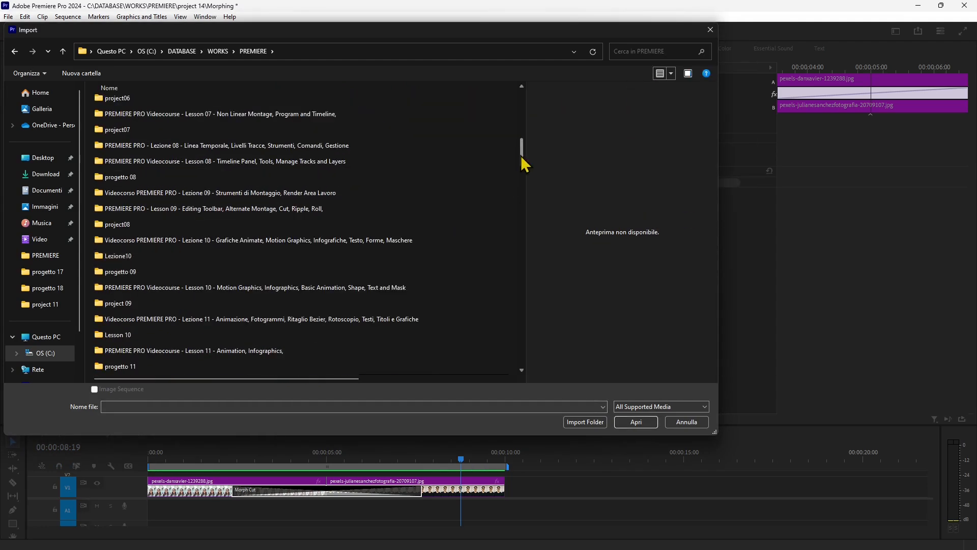
left_click_drag(521, 158, 539, 385)
left_click(174, 351)
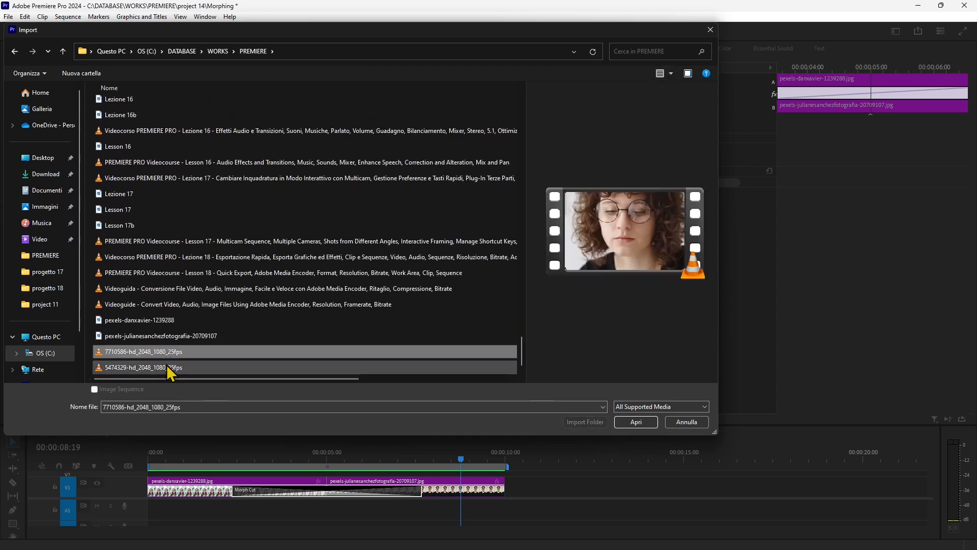
left_click(170, 367, "shift")
left_click(637, 423)
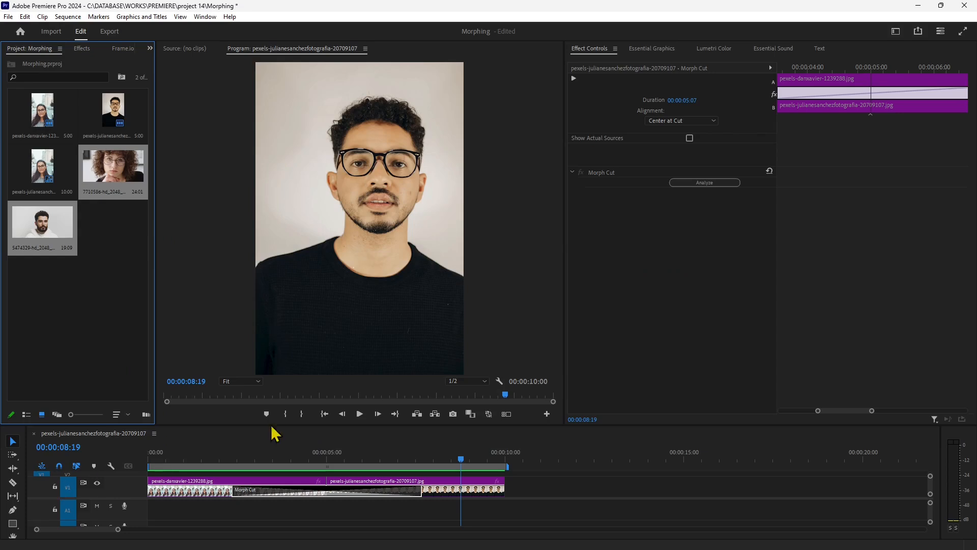
Replace the open photo sequence with a new one from both videos, the woman's first, and move the playhead to 00:00:05:13
left_click(34, 433)
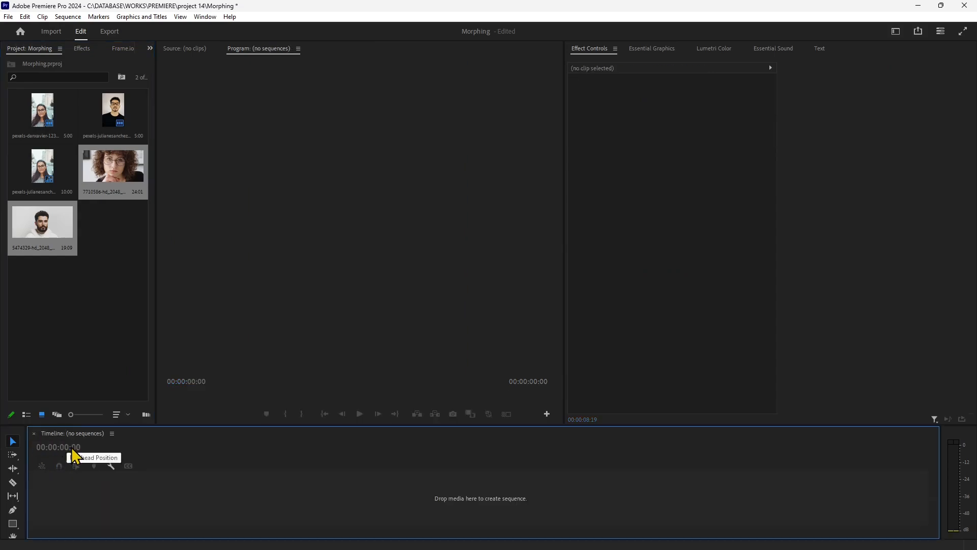
left_click_drag(117, 178, 242, 347)
left_click_drag(323, 492, 192, 488)
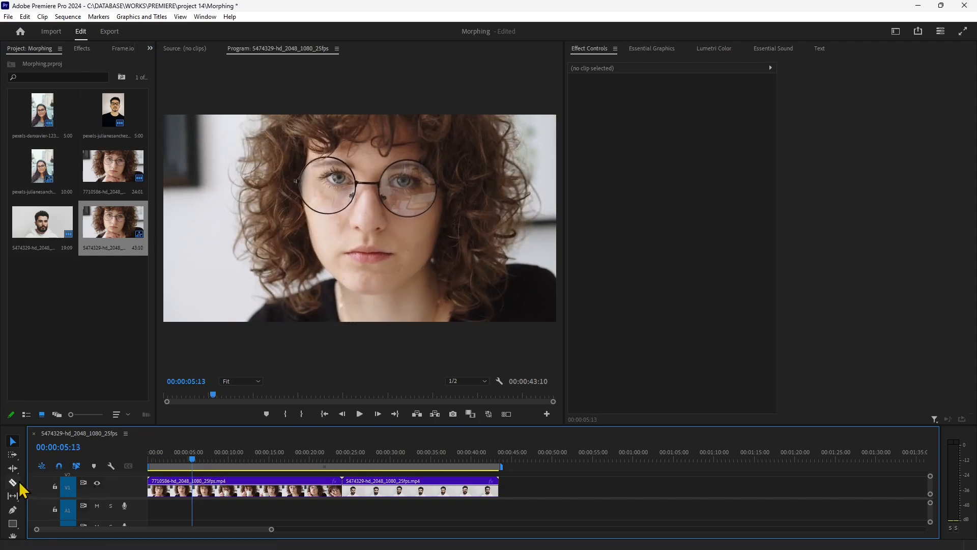
Cut off the woman's clip after the playhead at 00:00:05:13 and move the man's clip up against its end
left_click(12, 482)
left_click(193, 484)
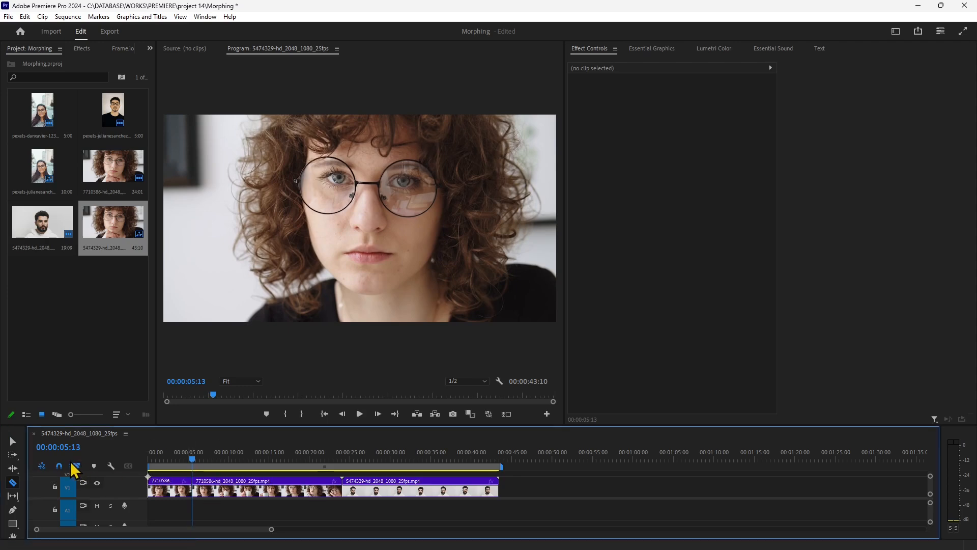
left_click(12, 441)
left_click(247, 491)
key("Delete")
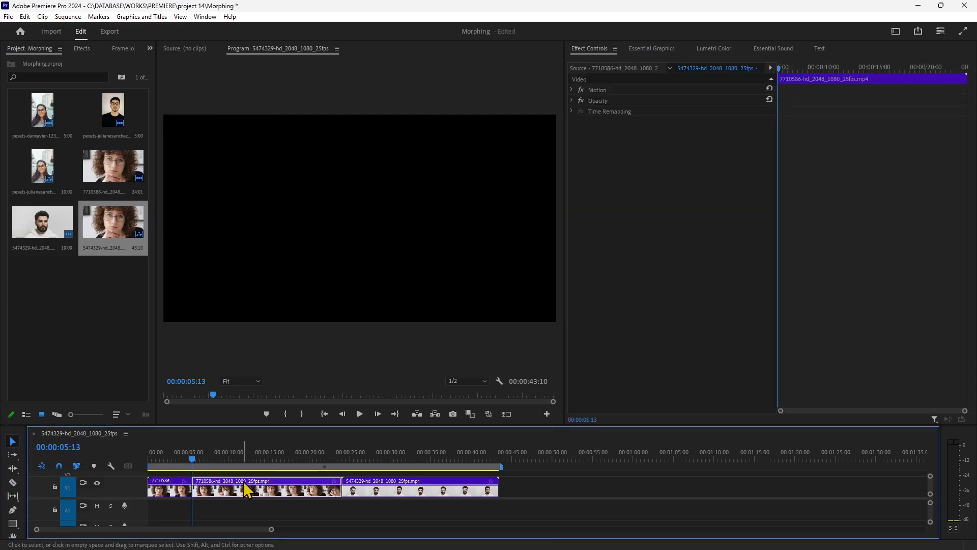
left_click_drag(378, 488, 227, 488)
Split the man's clip with the Razor tool at 00:00:13:15 and at 00:00:18:15
left_click_drag(191, 460, 258, 484)
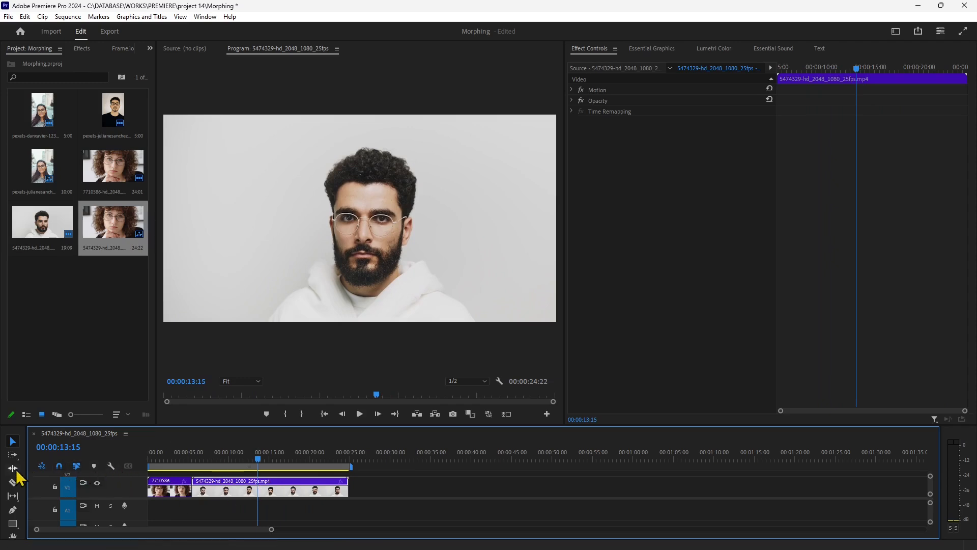
left_click(13, 481)
left_click(258, 487)
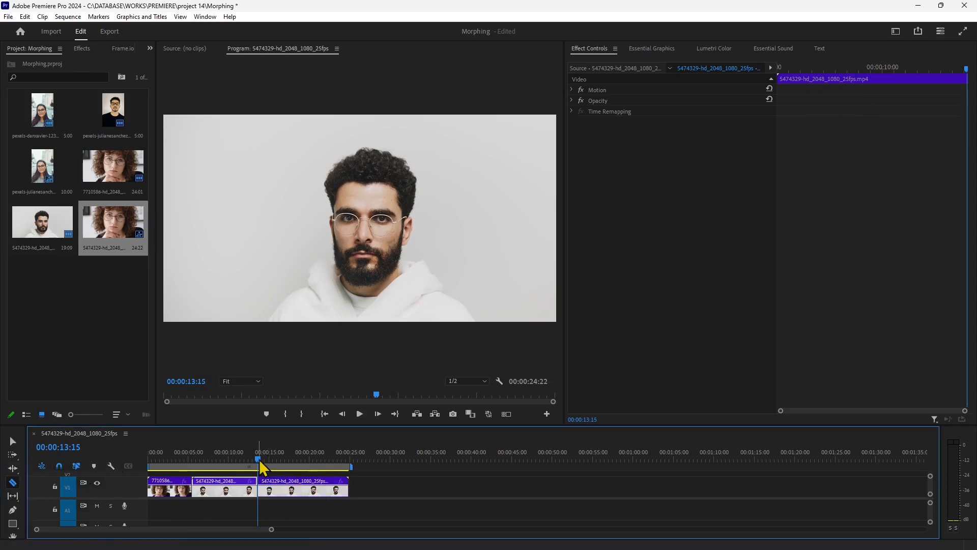
left_click_drag(260, 462, 300, 470)
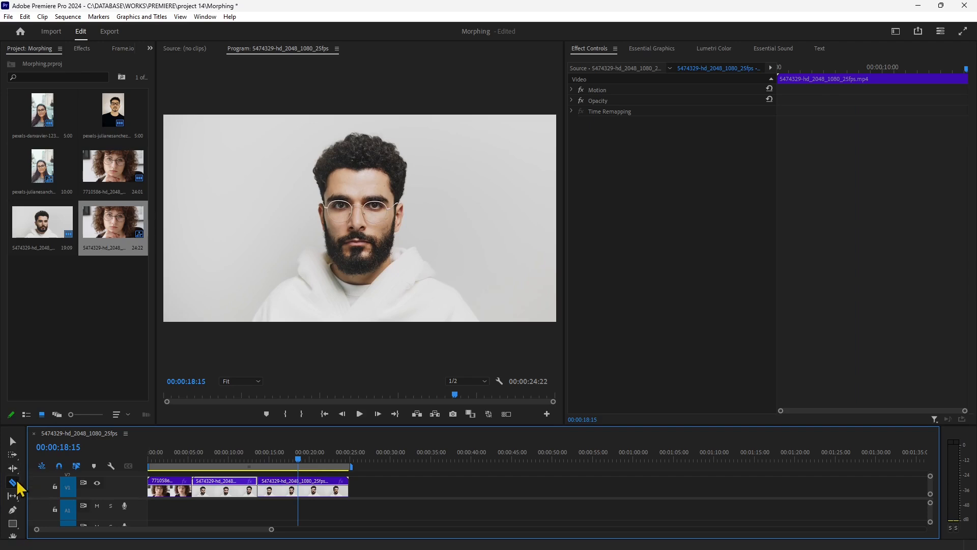
left_click(298, 487)
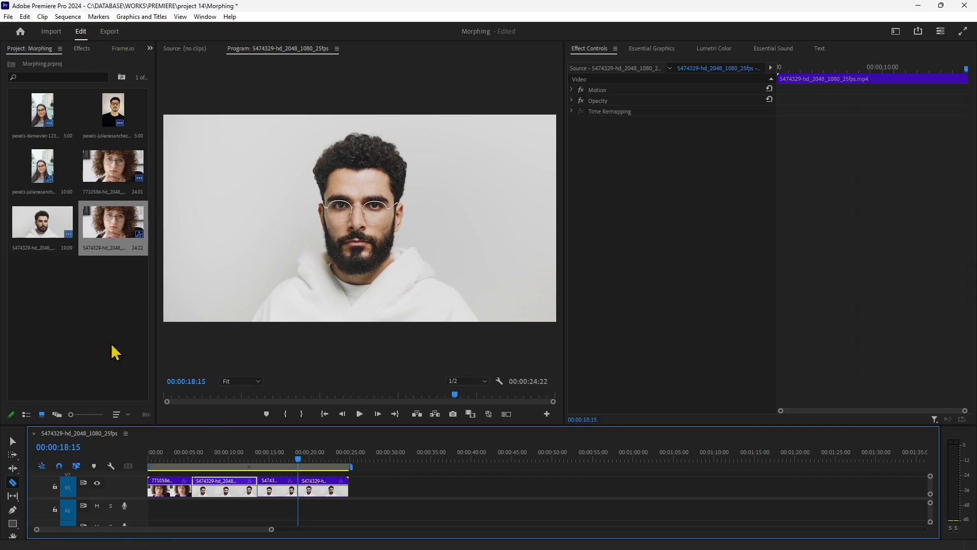
Delete the first and last pieces of the man's clip and move the middle piece up against the woman's clip
left_click(10, 441)
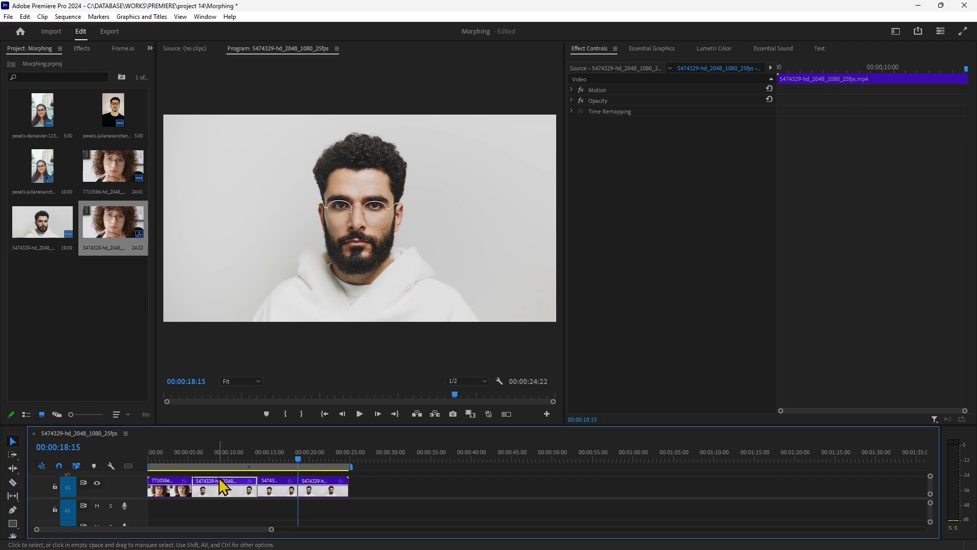
key("Delete")
left_click(322, 486)
key("Delete")
left_click_drag(272, 487, 229, 488)
Apply the Morph Cut transition at the cut between the woman's and man's videos and move the playhead to 00:00:10:01
left_click(282, 482)
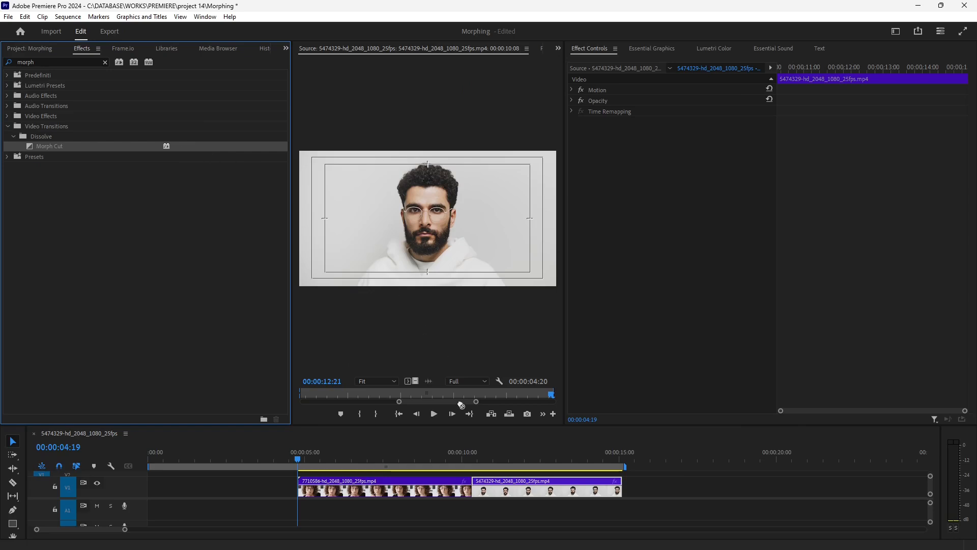
left_click_drag(461, 405, 464, 462)
left_click(475, 459)
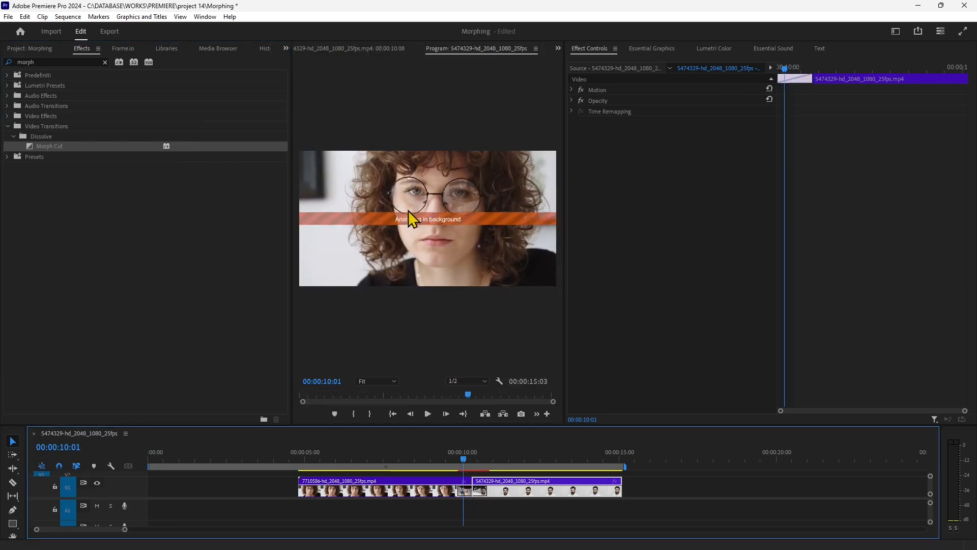
Enlarge the video preview by narrowing the effects list and the effect controls beside it
left_click_drag(291, 265, 88, 267)
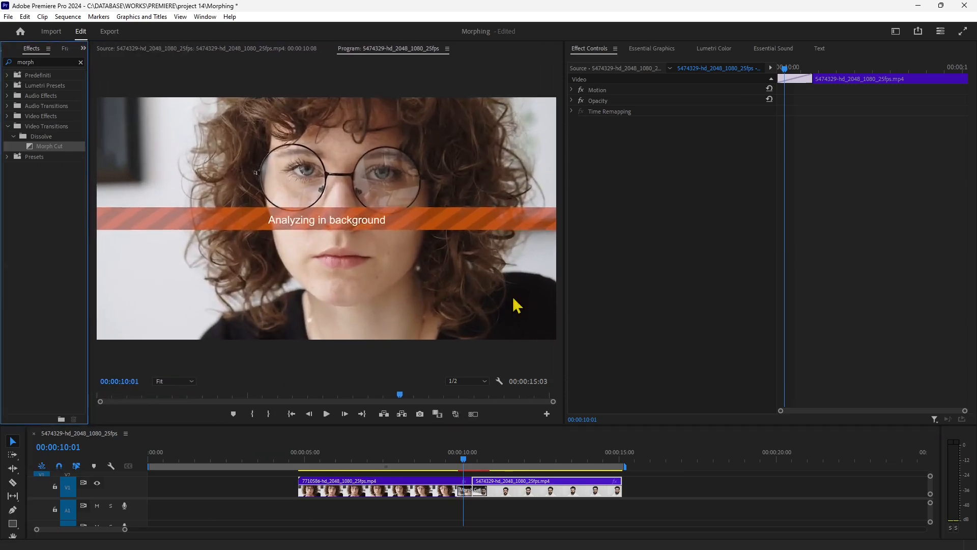
left_click_drag(563, 295, 654, 299)
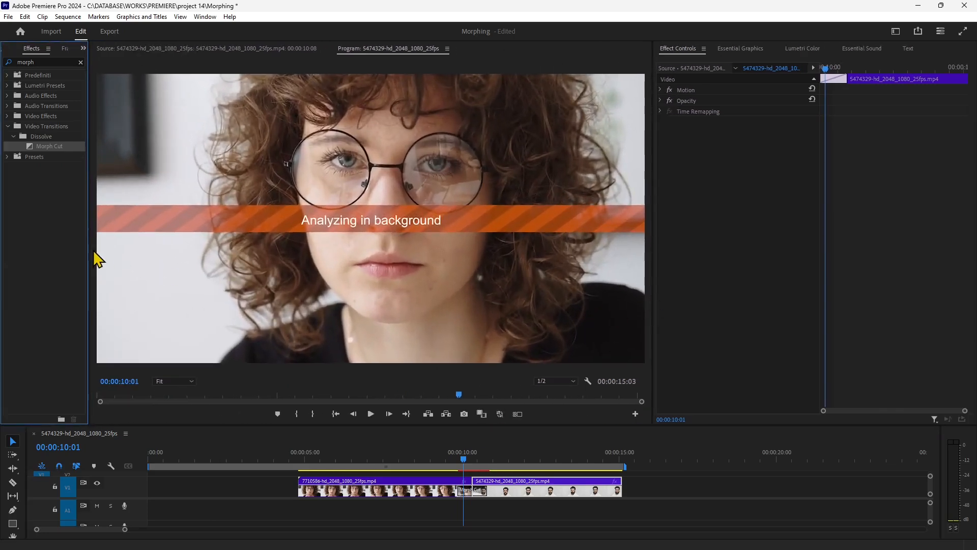
left_click_drag(89, 255, 193, 266)
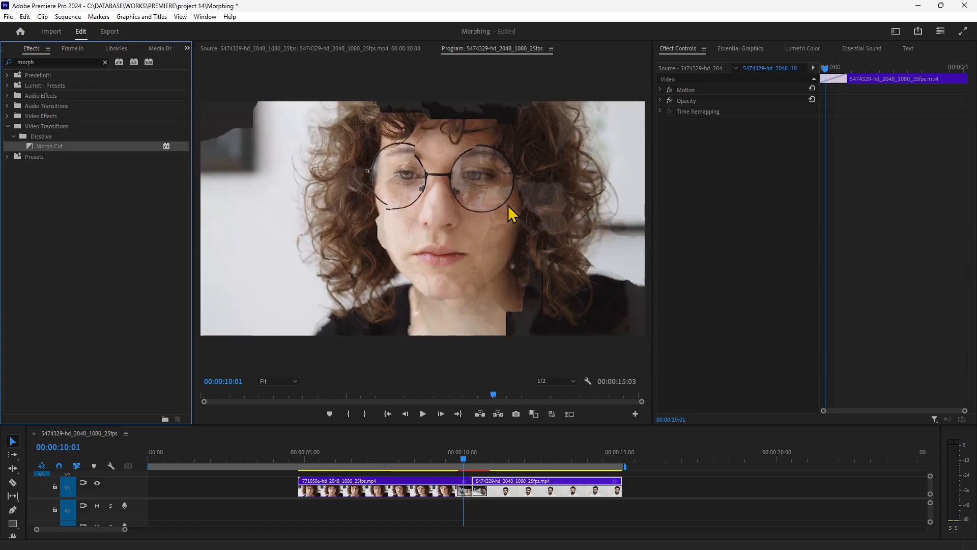
Play the woman-to-man morph from 00:00:09:05 and bring the playhead back to 00:00:09:15
left_click_drag(462, 461, 438, 461)
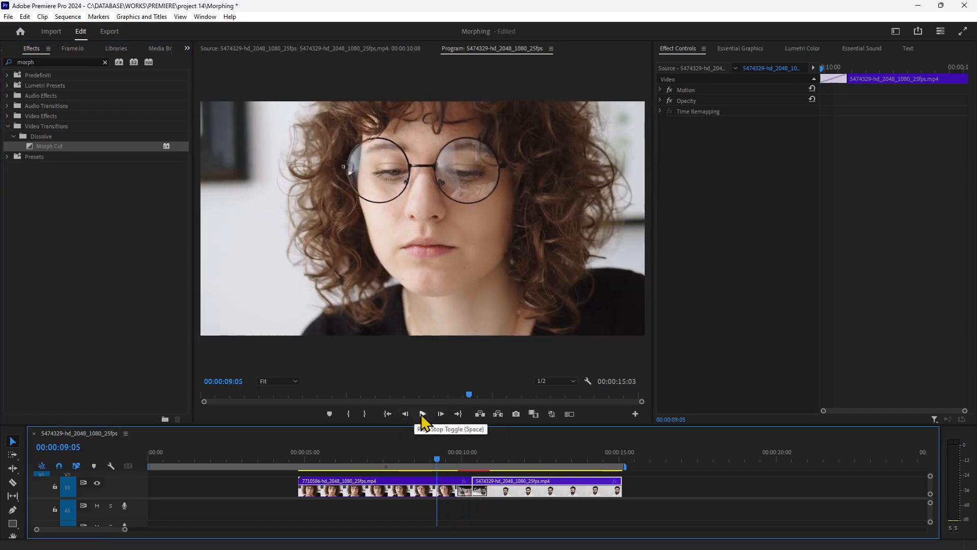
left_click(423, 414)
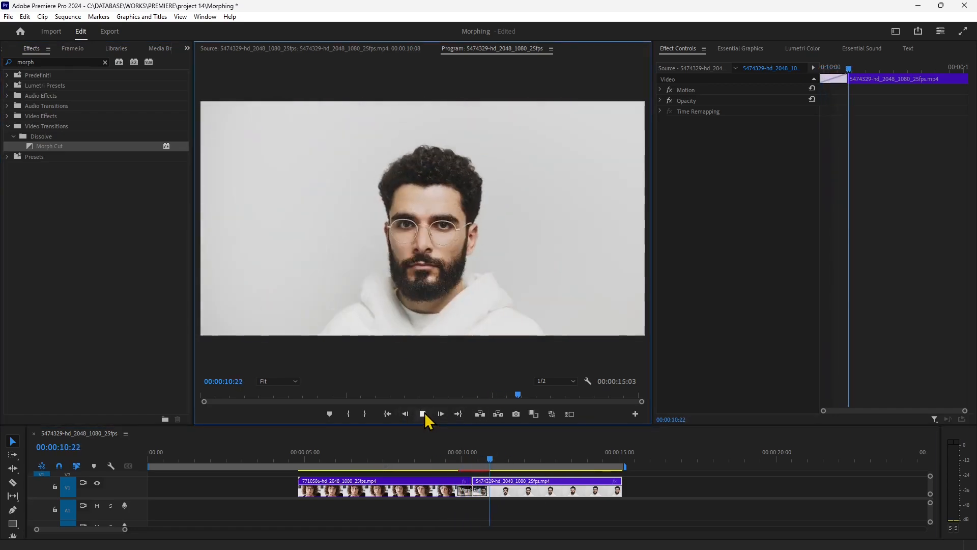
left_click_drag(487, 458, 450, 491)
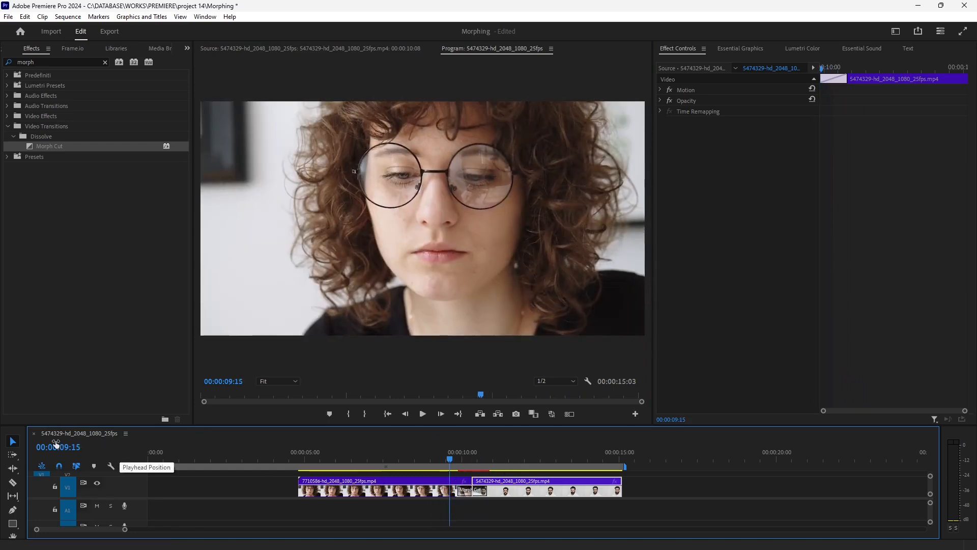
Close the woman-to-man sequence and create a new sequence from the man's video, showing the project items as thumbnails
left_click(33, 434)
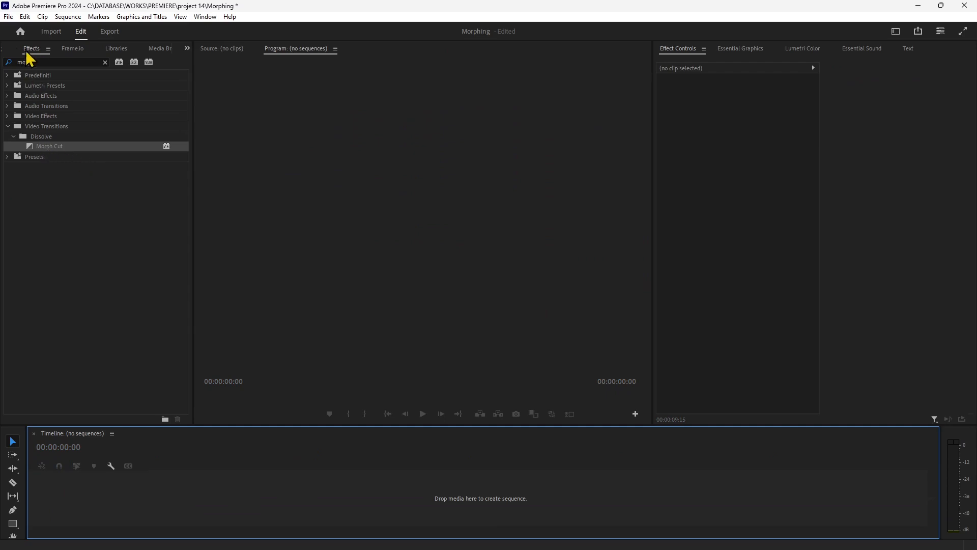
left_click(7, 50)
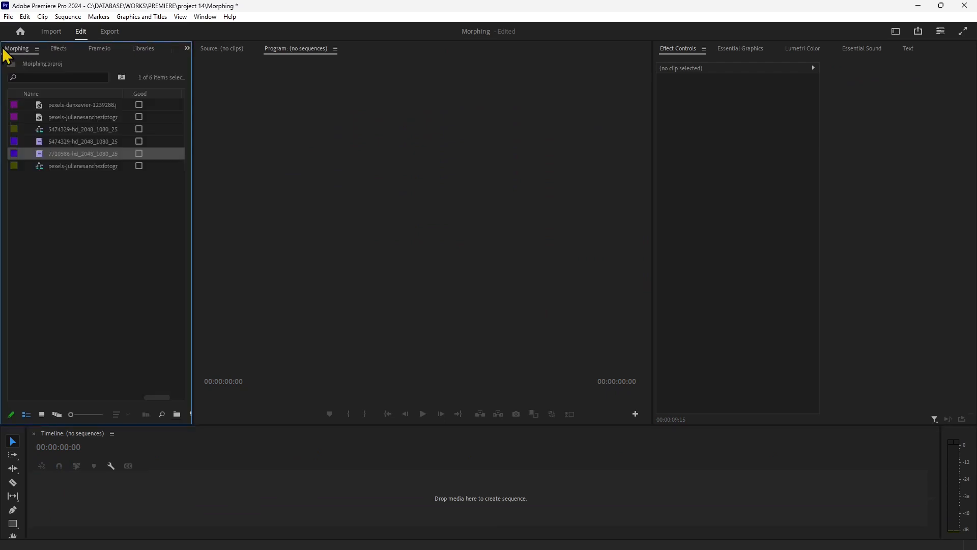
left_click(78, 145)
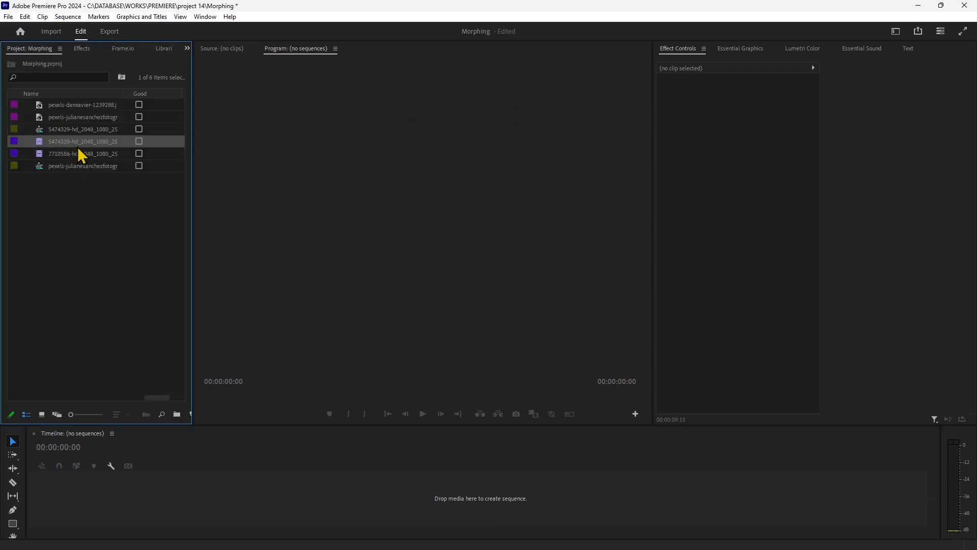
left_click(42, 415)
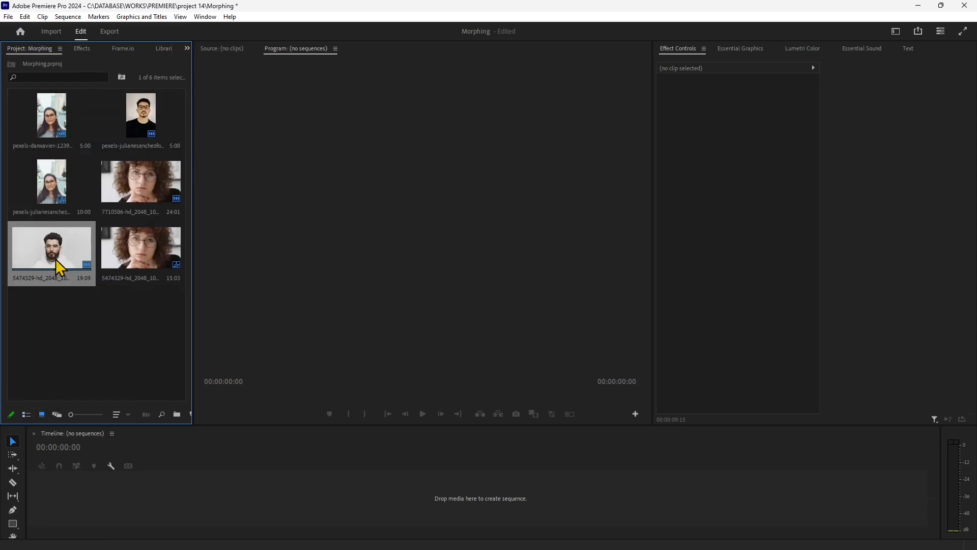
left_click_drag(57, 266, 120, 489)
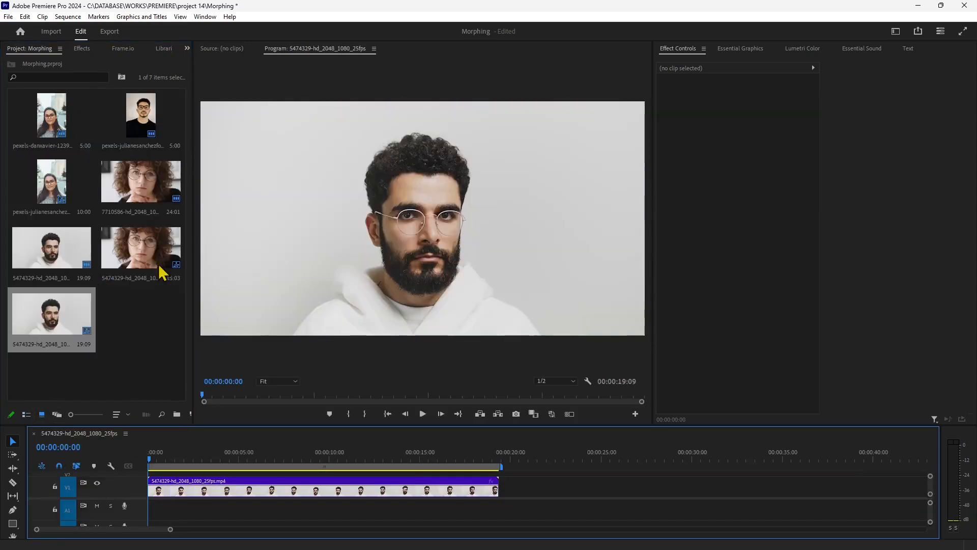
Add the photo of the man with black glasses after the video and move it down until his whole face is in frame
left_click_drag(142, 121, 504, 484)
left_click(504, 484)
left_click(416, 164)
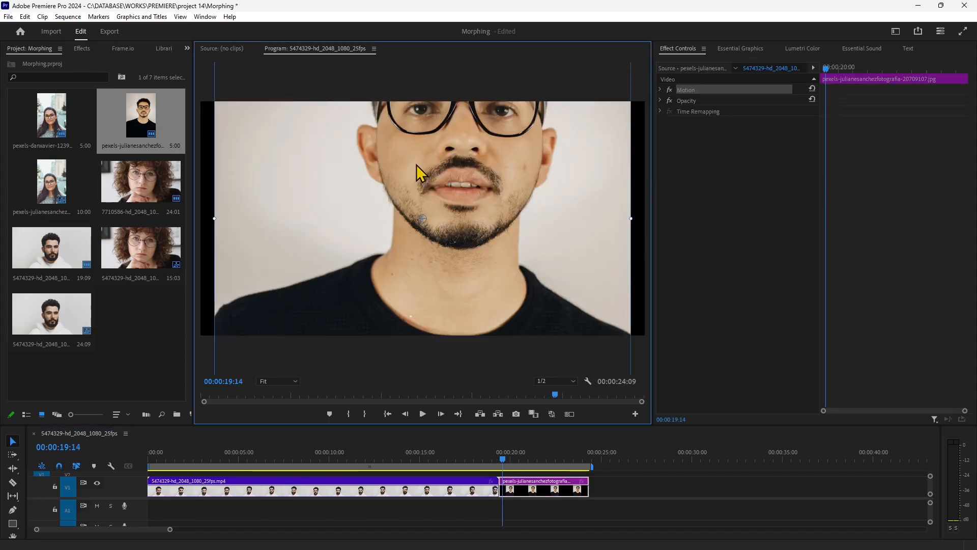
left_click_drag(439, 188, 420, 259)
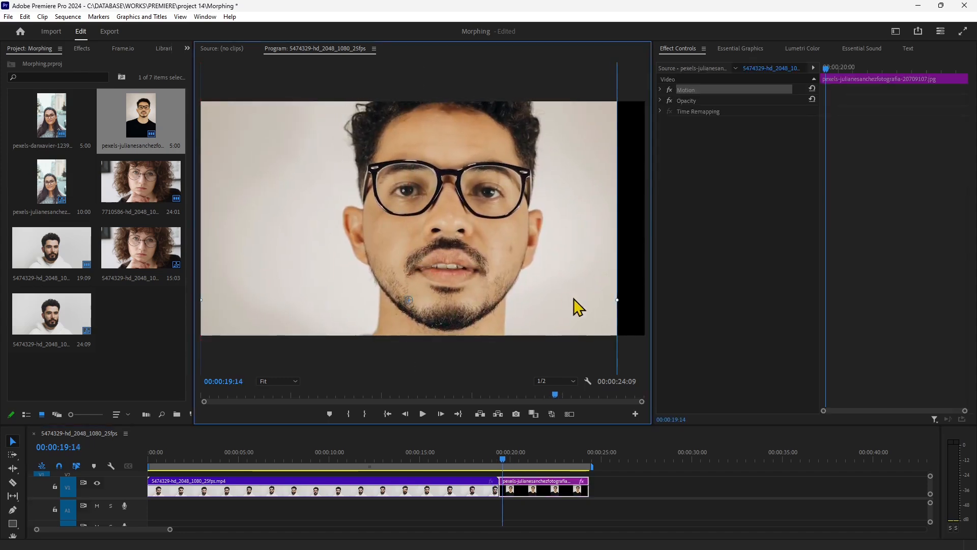
mouse_move(533, 285)
left_mouse_down()
mouse_move(524, 286)
mouse_move(529, 293)
left_mouse_up()
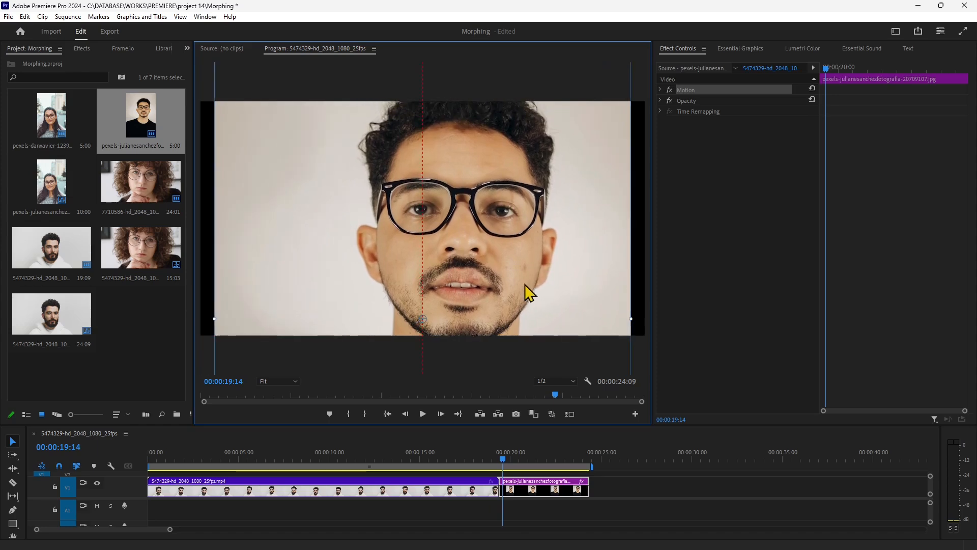
Apply the Morph Cut transition at the cut between the man's video and the photo and place the playhead just before it
left_click(83, 49)
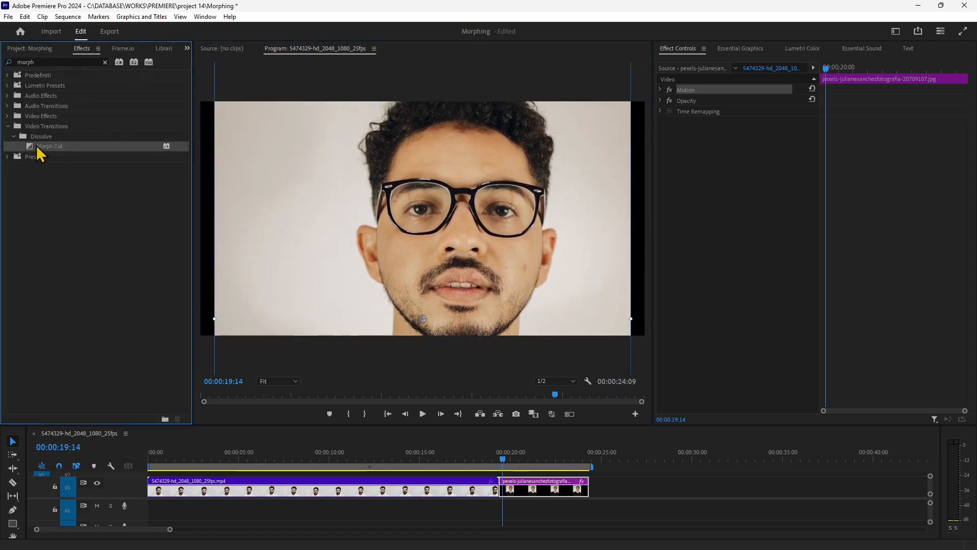
left_click_drag(40, 153, 467, 467)
left_click(481, 461)
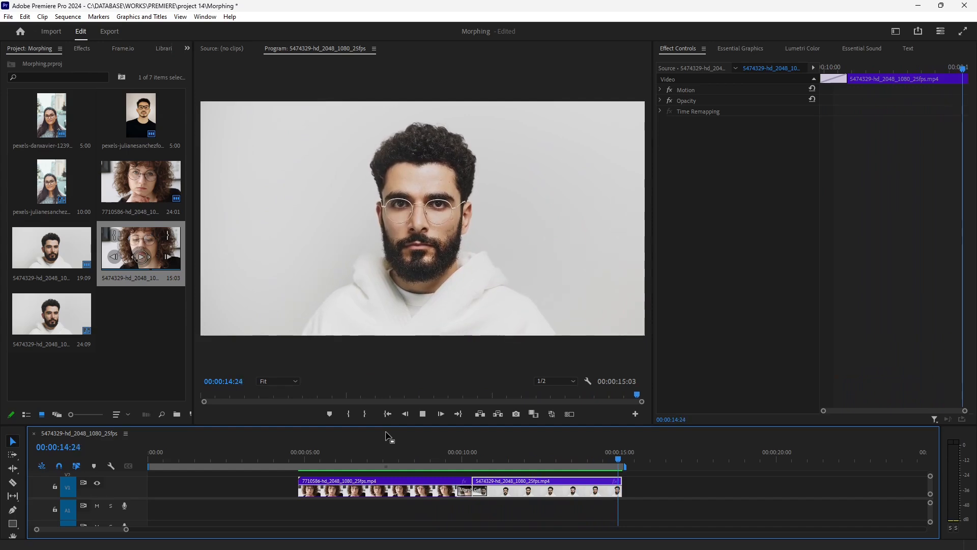
Scrub the woman-to-man video sequence from 00:00:09:21 back to 00:00:06:03 to review it
left_click(457, 460)
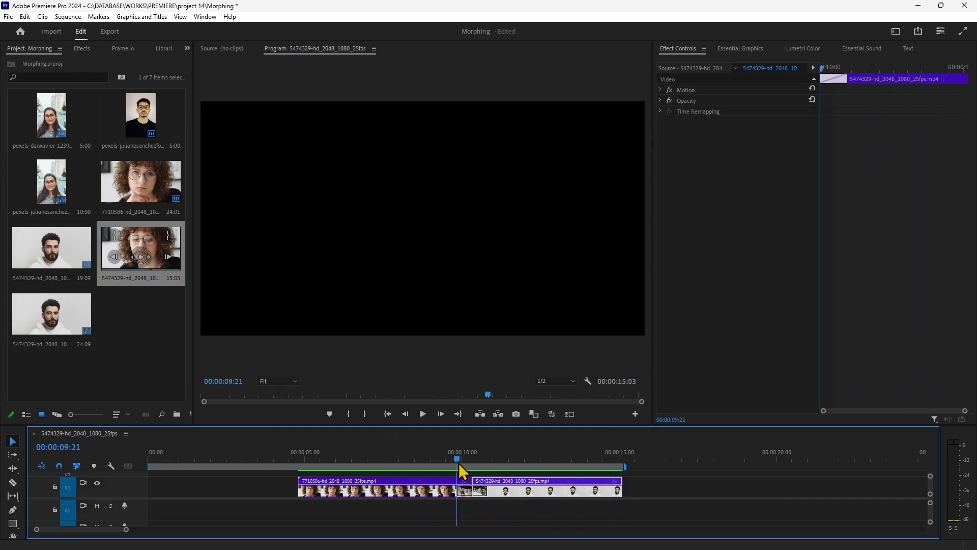
left_click_drag(460, 474, 338, 463)
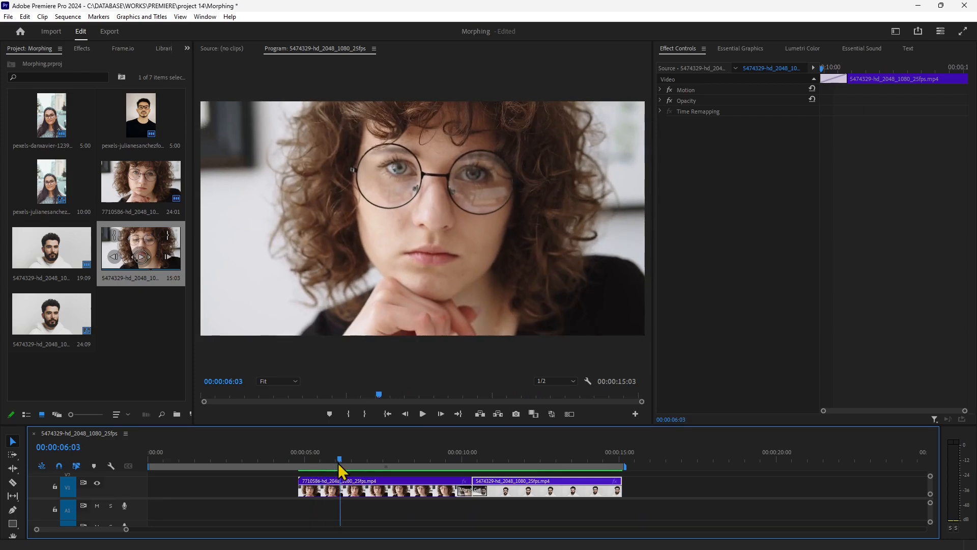